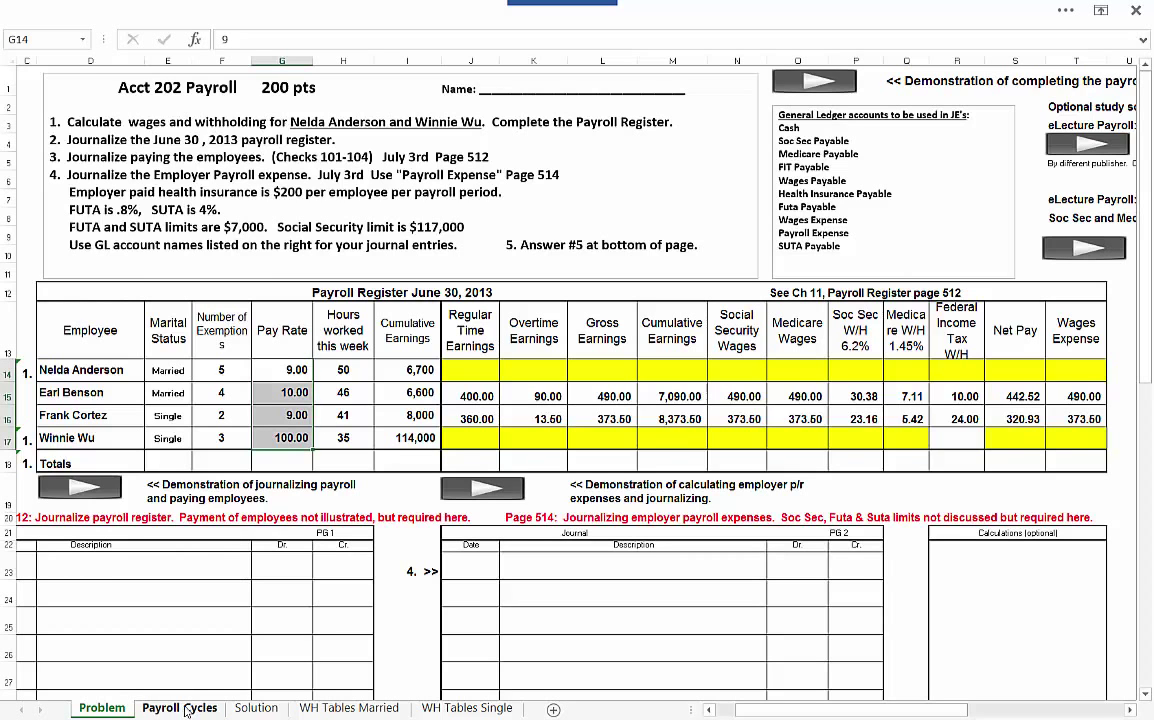
Read through the payroll cycle notes, from employee gross pay and deductions to the employer's payroll expenses and year-end W-2s.
{"action": "left_click", "coordinate": [180, 708]}
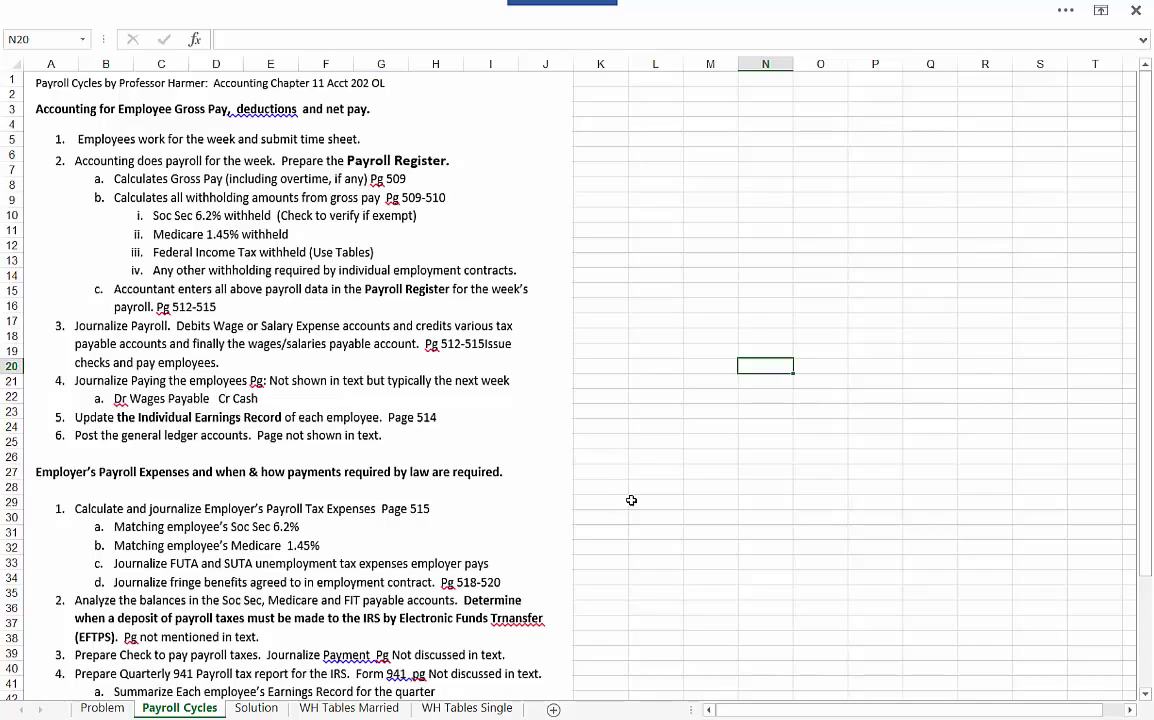
{"action": "scroll", "coordinate": [631, 500], "scroll_direction": "down", "scroll_amount": 1}
{"action": "scroll", "coordinate": [631, 500], "scroll_direction": "down", "scroll_amount": 1}
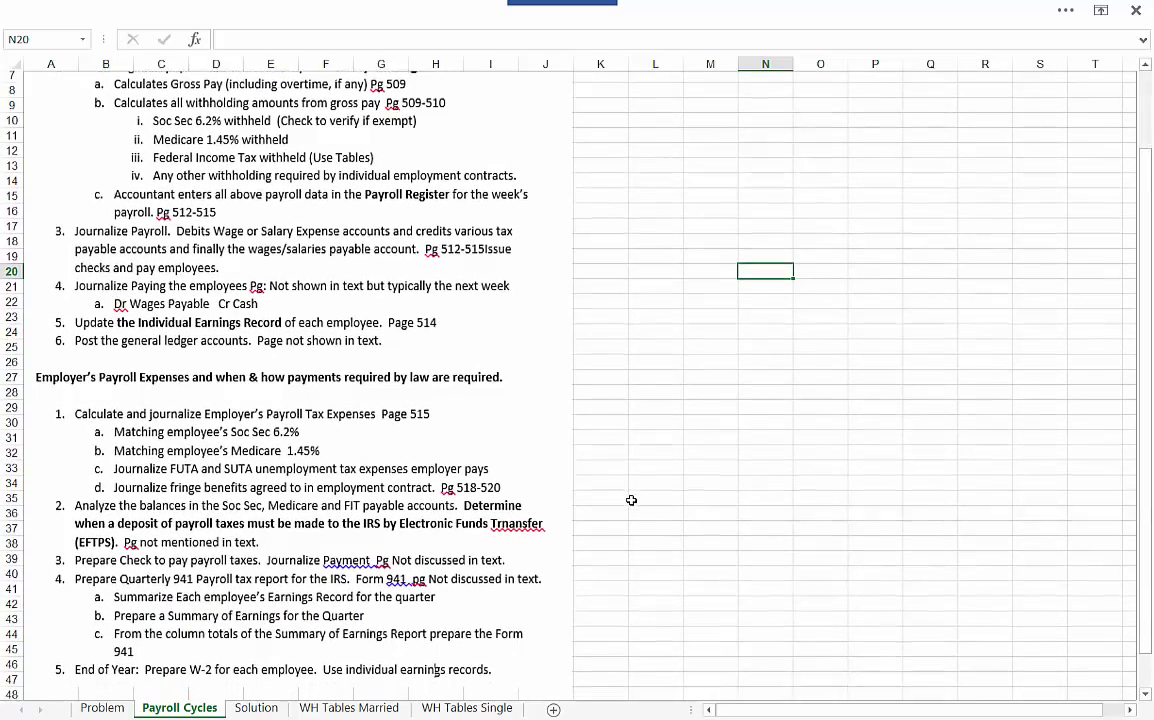
{"action": "scroll", "coordinate": [631, 500], "scroll_direction": "down", "scroll_amount": 1}
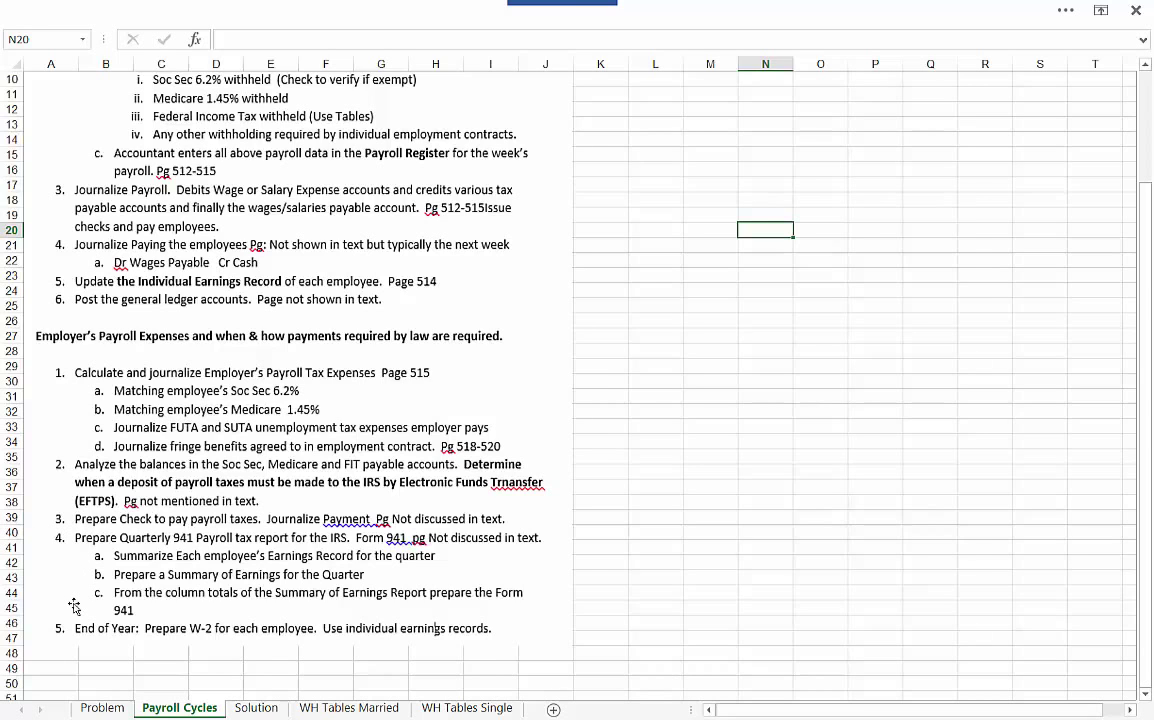
On the Problem sheet, enter regular time earnings of 360.00 in J14 and calculate overtime earnings in K14 as G14*1.5*10.
{"action": "left_click", "coordinate": [96, 710]}
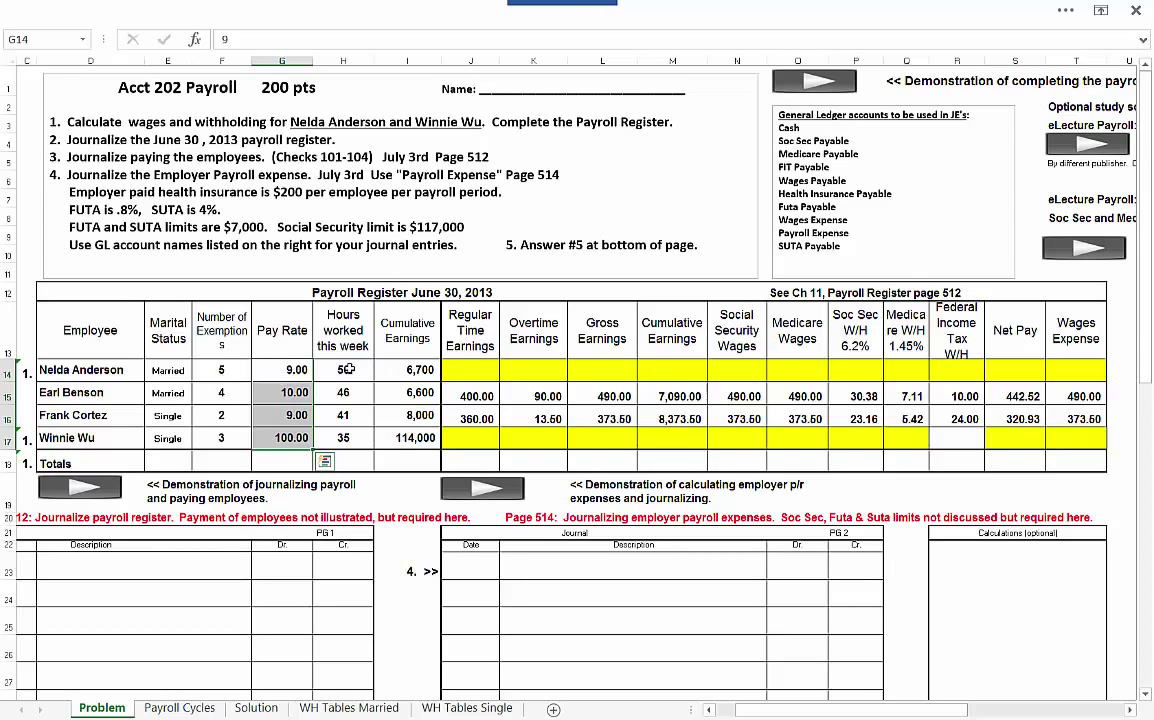
{"action": "left_click", "coordinate": [480, 369]}
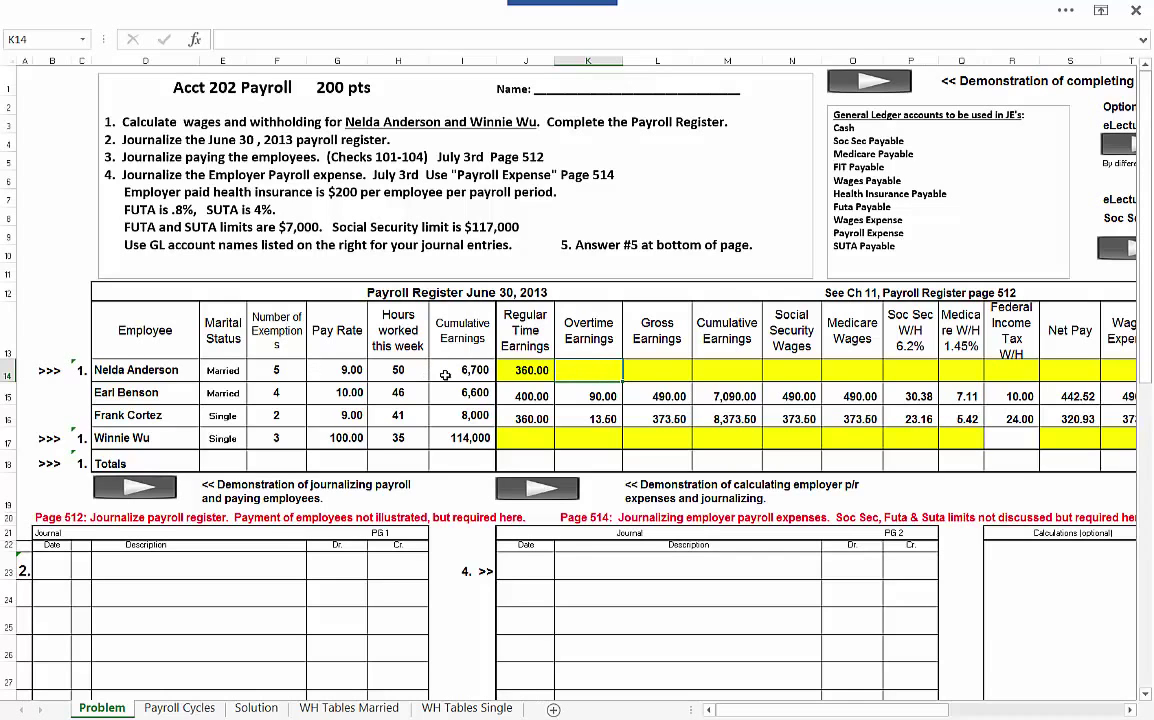
{"action": "type", "text": "="}
{"action": "left_click", "coordinate": [335, 369]}
{"action": "type", "text": "*1.5*10"}
{"action": "key", "text": "Return"}
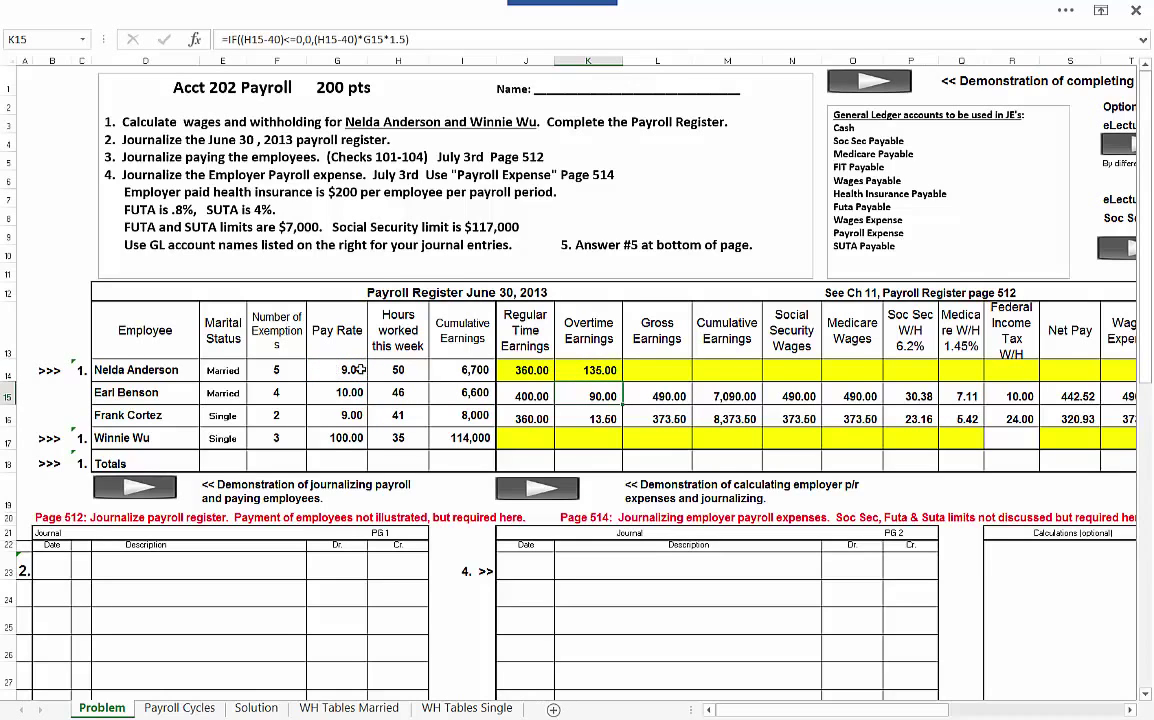
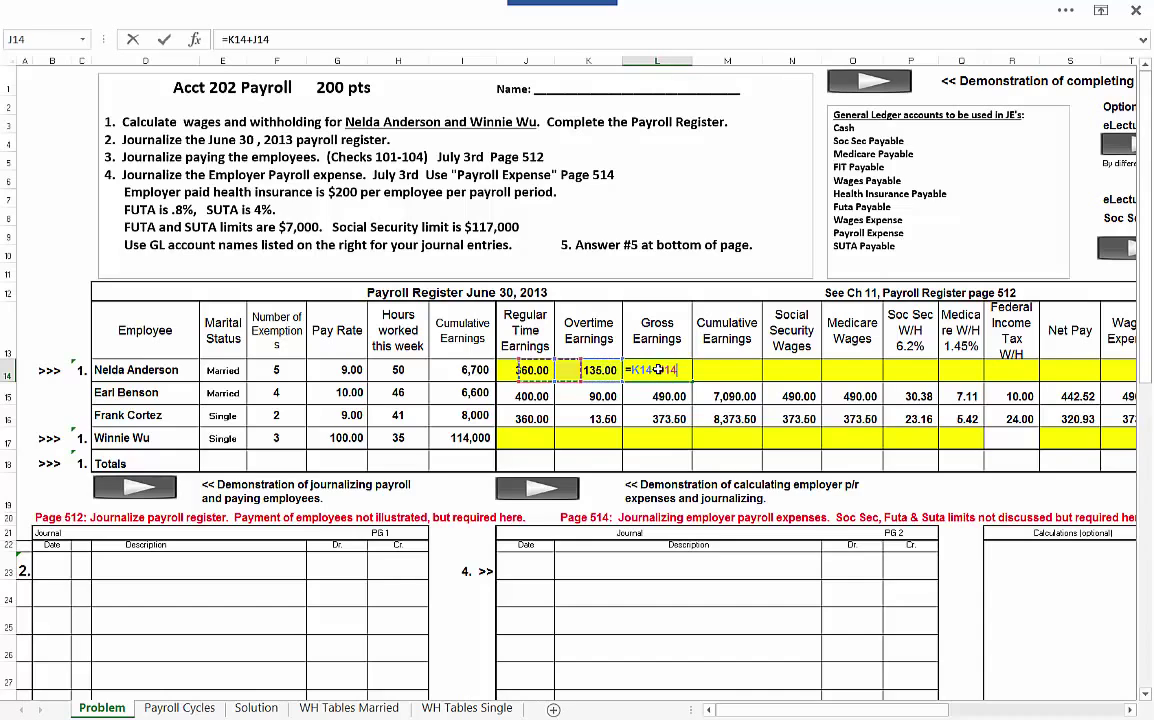
Calculate row 14's gross earnings as K14+J14 and its updated cumulative earnings in M14 as I14+L14.
{"action": "key", "text": "Return"}
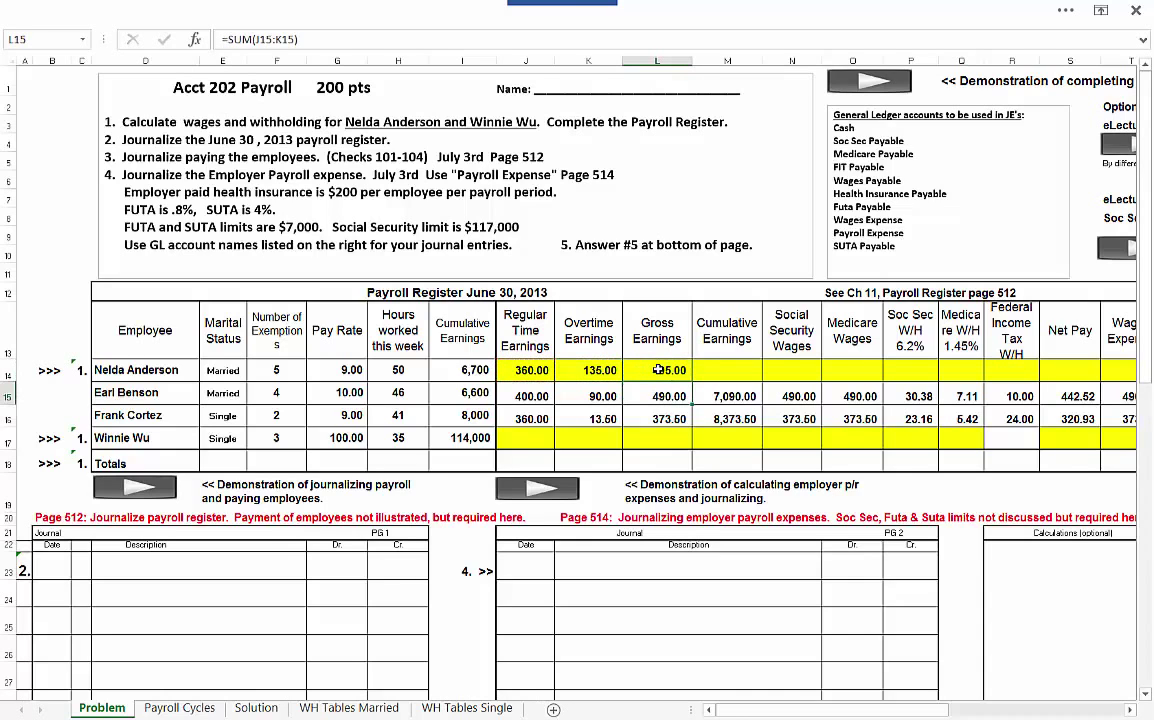
{"action": "left_click", "coordinate": [730, 370]}
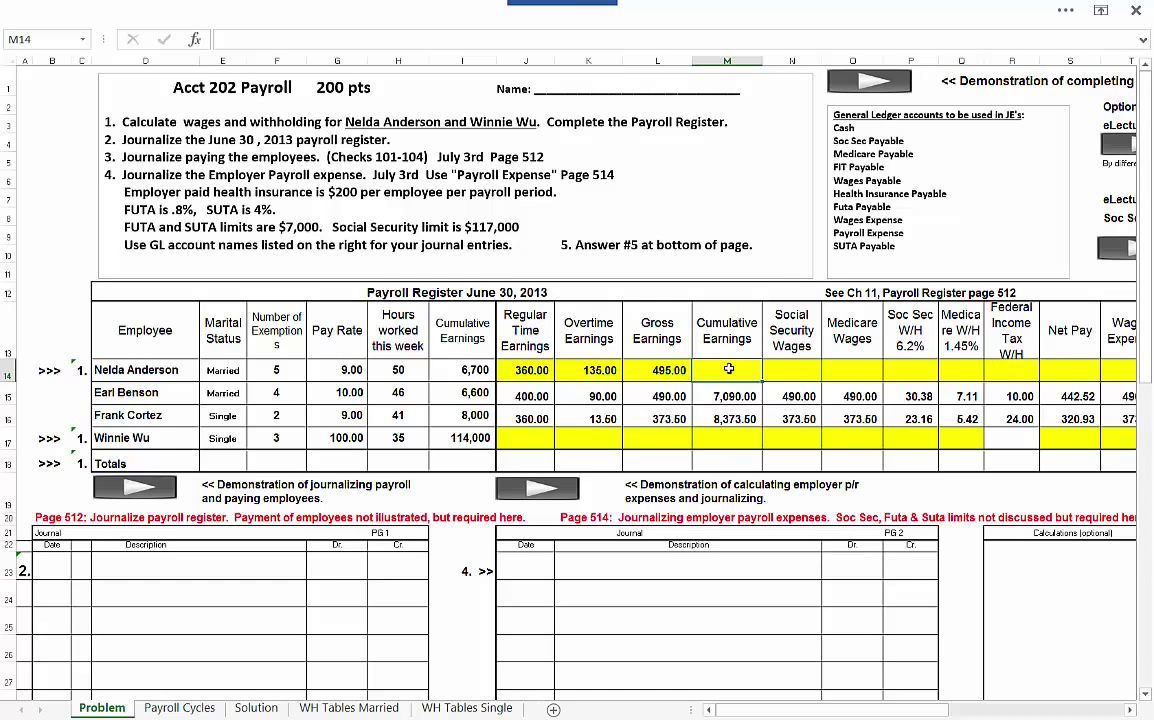
{"action": "type", "text": "="}
{"action": "left_click", "coordinate": [469, 370]}
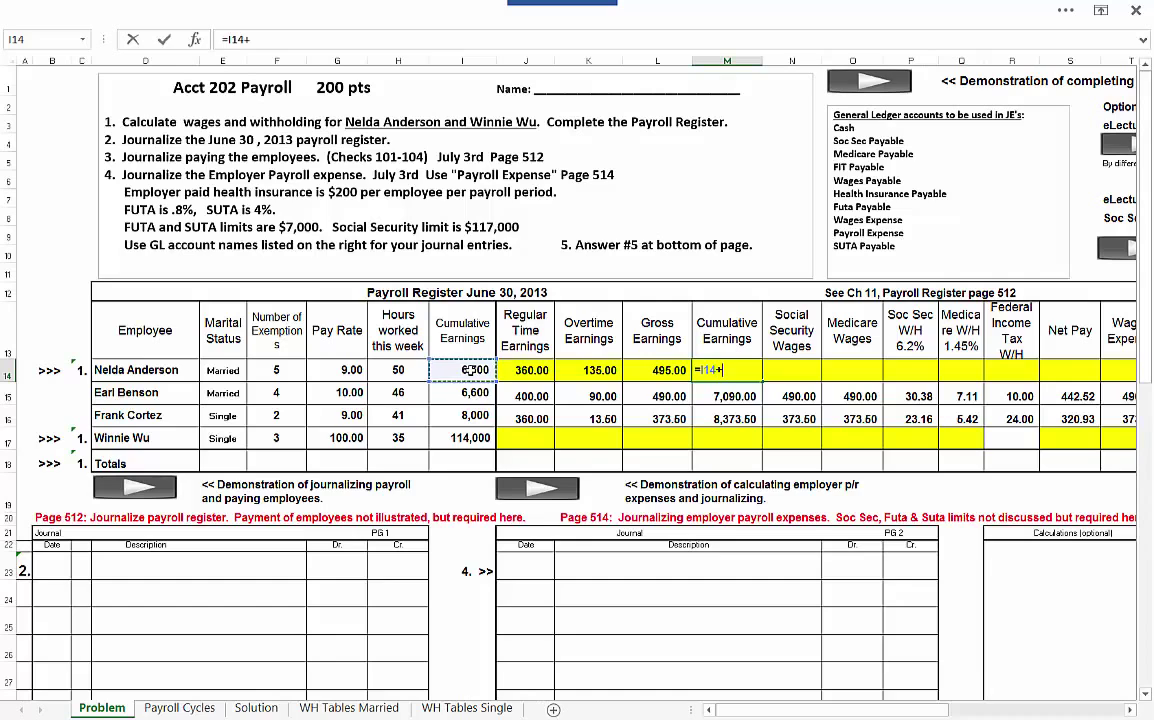
{"action": "type", "text": "+"}
{"action": "left_click", "coordinate": [669, 370]}
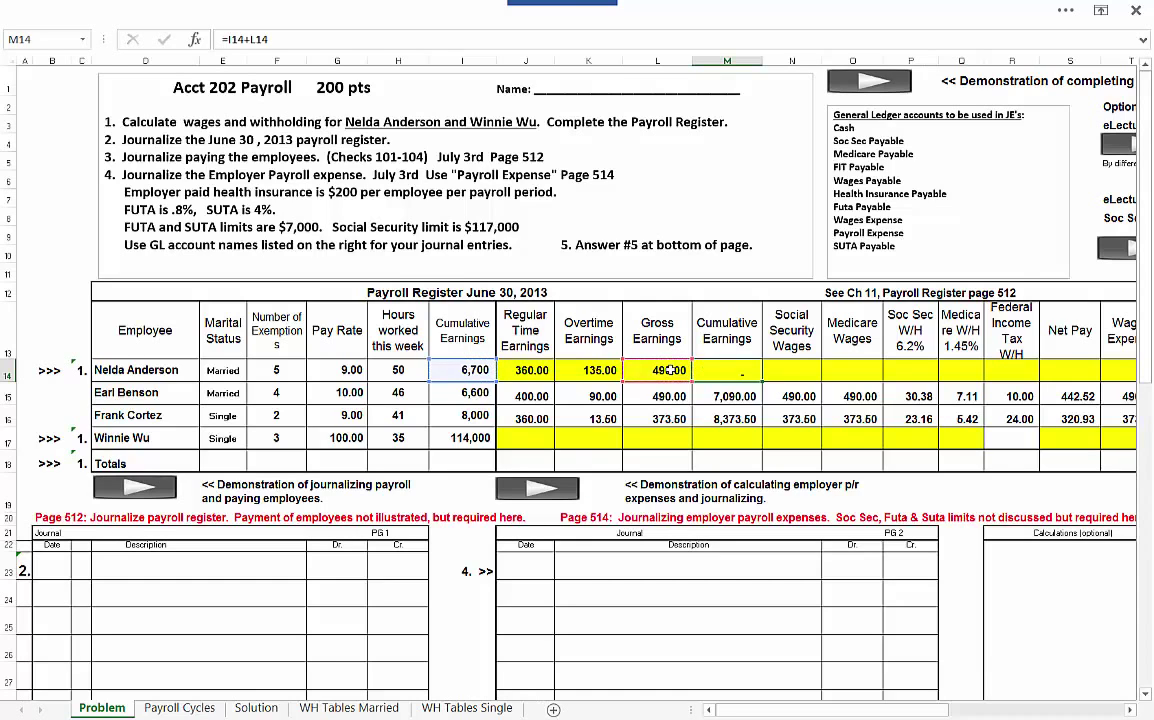
{"action": "key", "text": "Return"}
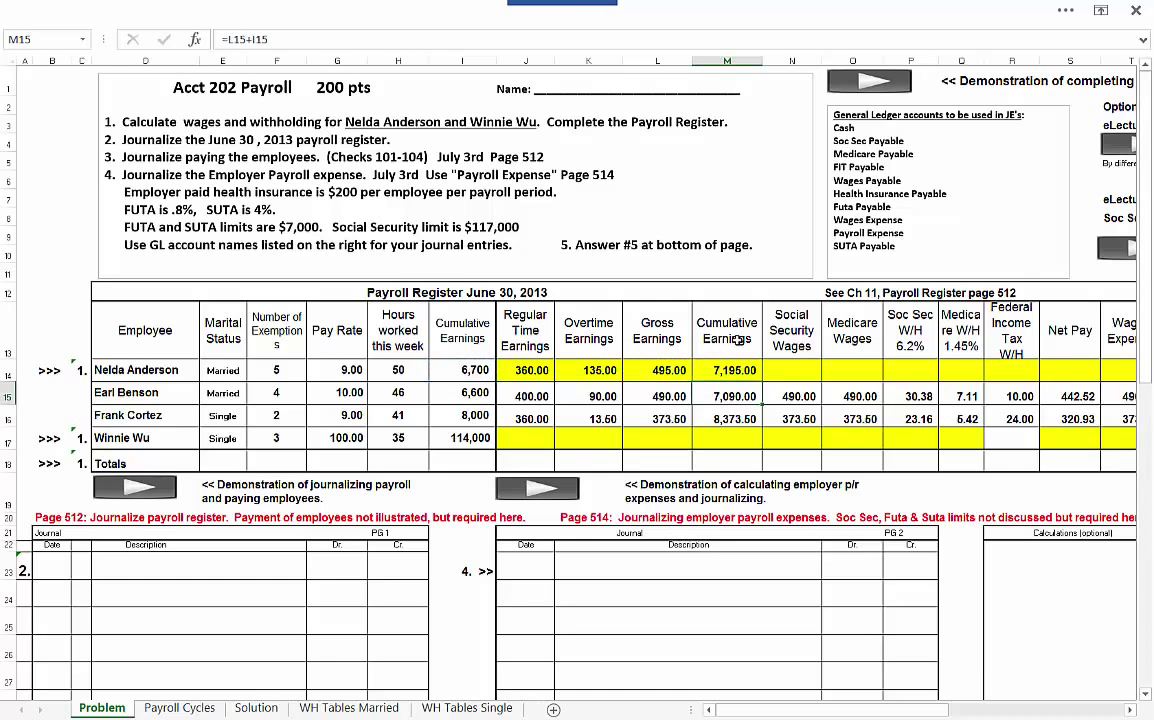
Set the Social Security wages in N14 and the Medicare wages in O14 equal to the gross earnings in L14.
{"action": "left_click", "coordinate": [795, 372]}
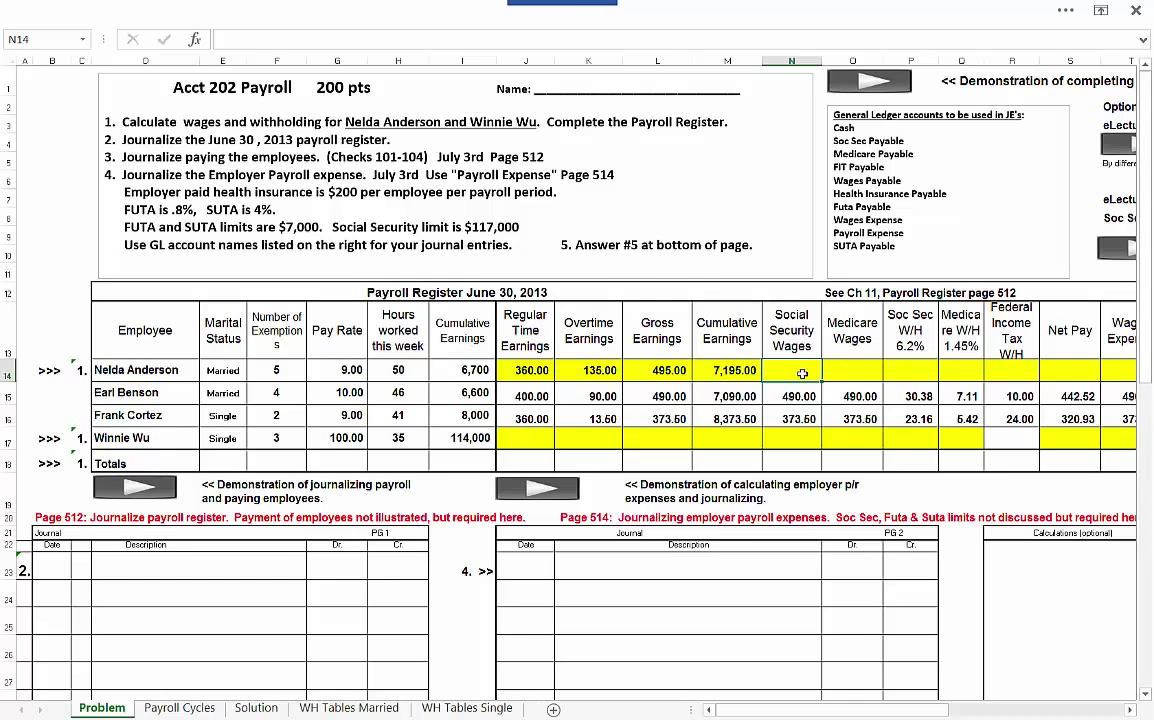
{"action": "type", "text": "="}
{"action": "left_click", "coordinate": [660, 370]}
{"action": "key", "text": "Return"}
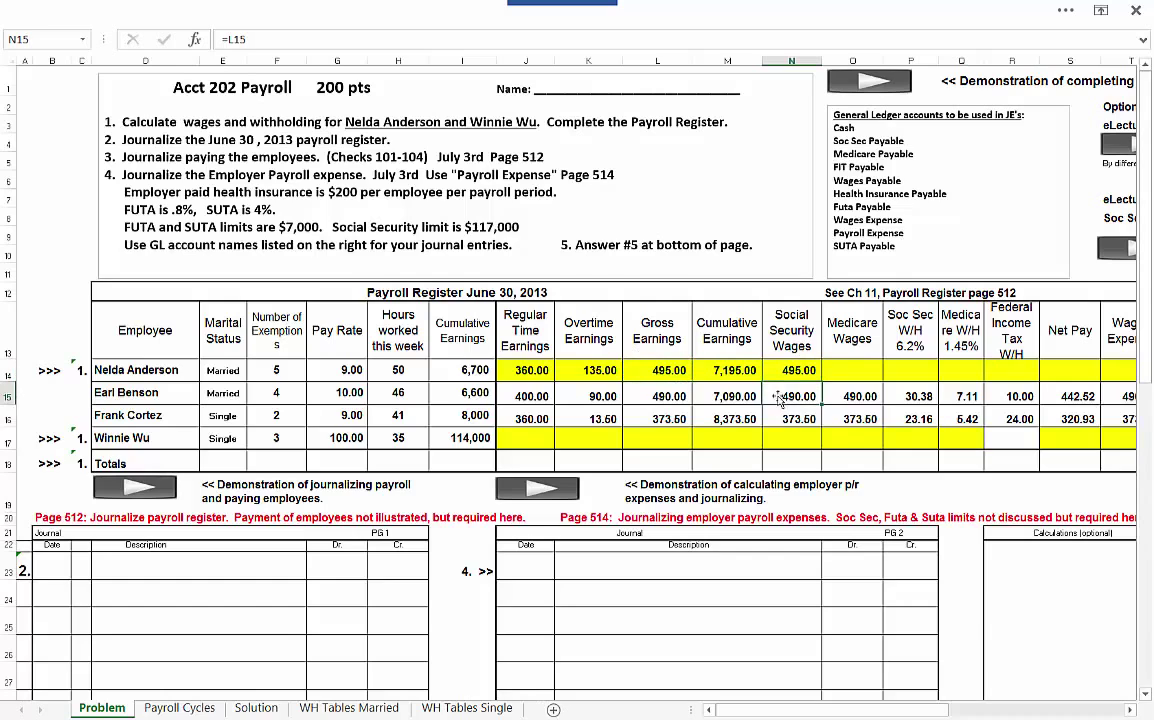
{"action": "left_click", "coordinate": [856, 370]}
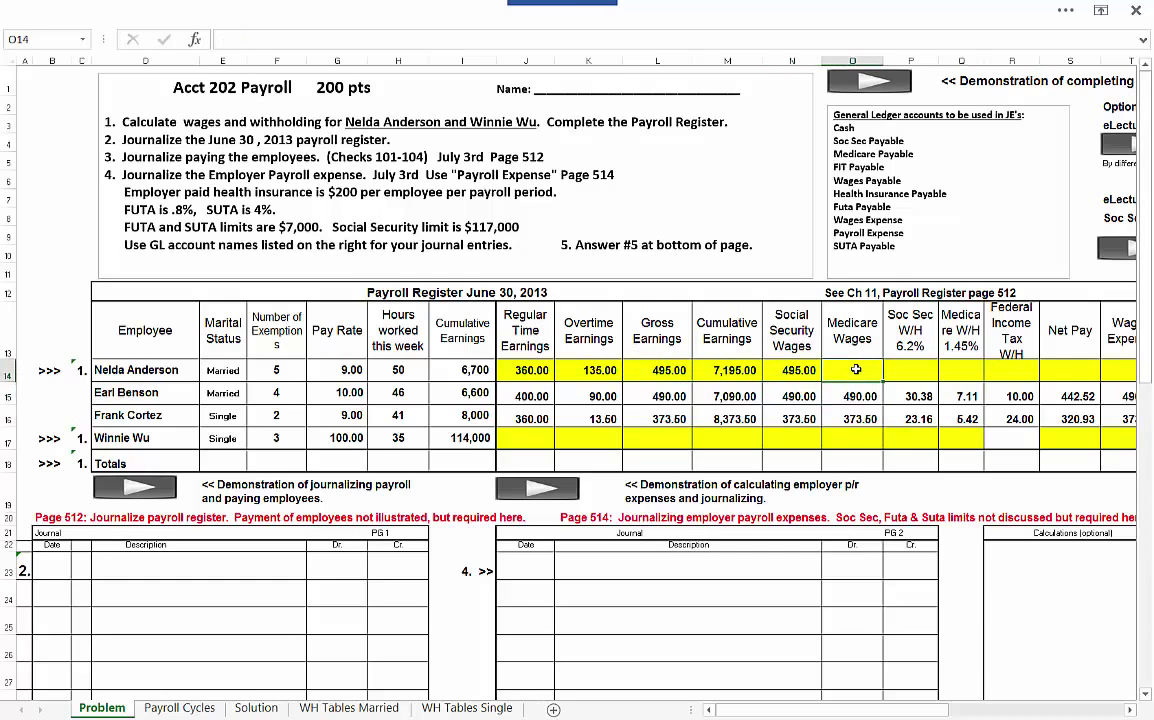
{"action": "type", "text": "="}
{"action": "left_click", "coordinate": [684, 371]}
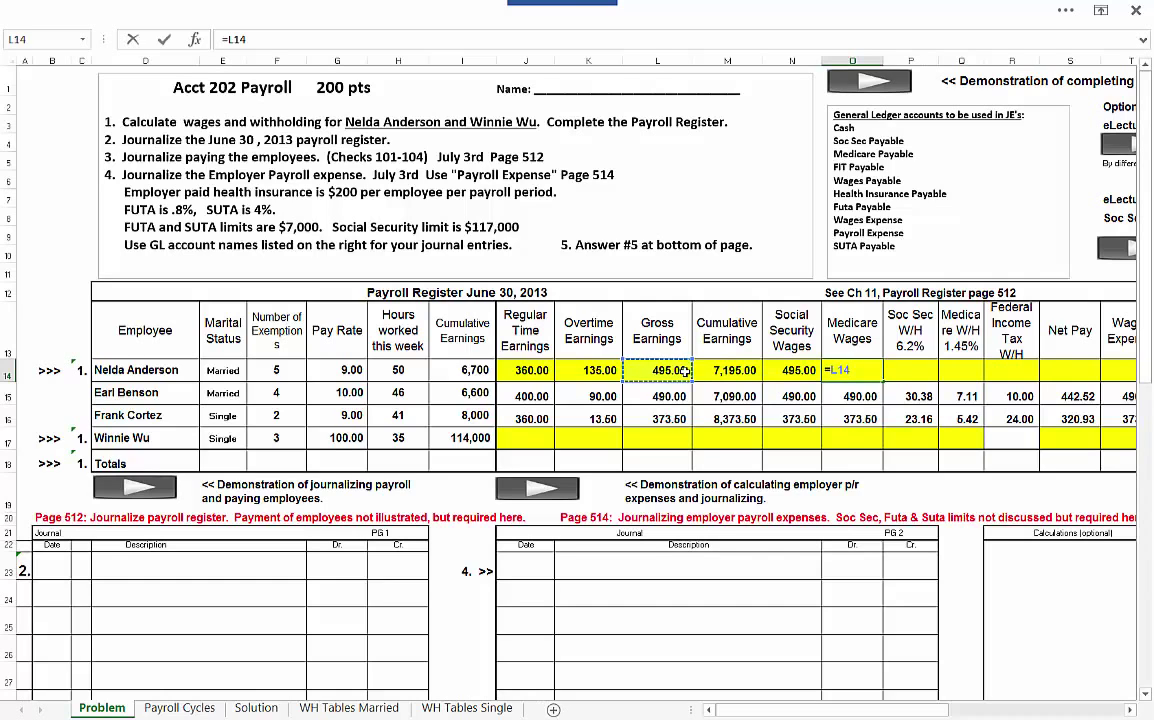
{"action": "key", "text": "Return"}
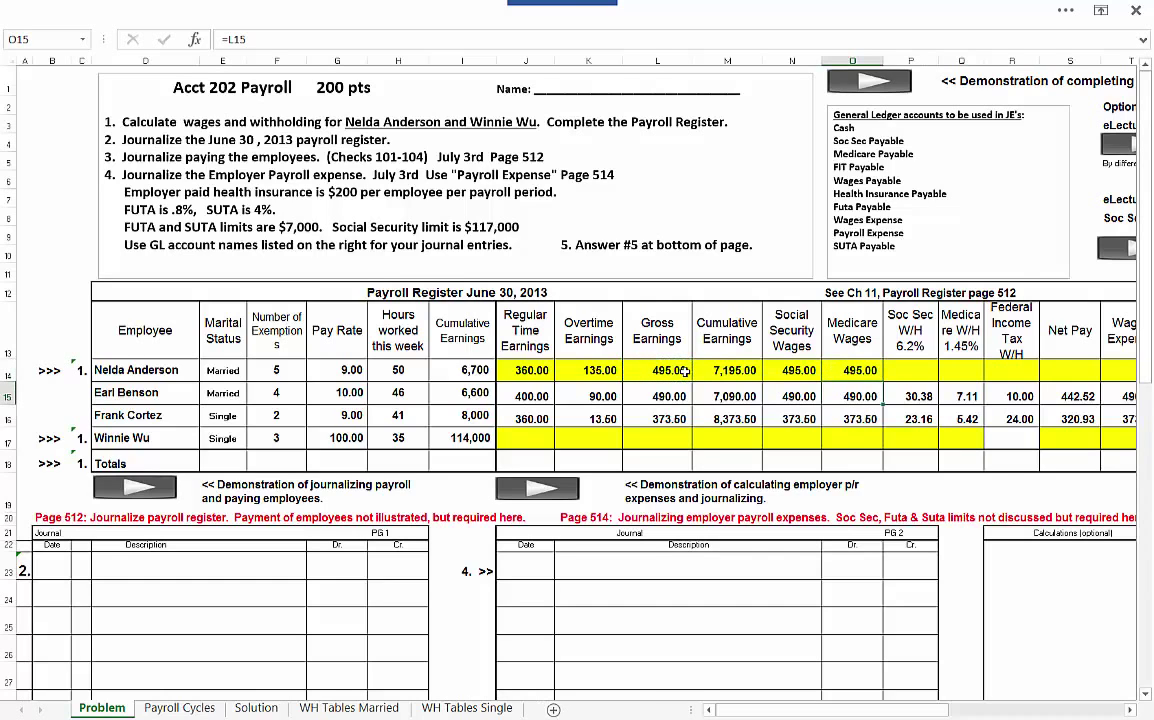
Calculate the Social Security withholding in P14 as 6.2% of the gross earnings in L14.
{"action": "left_click", "coordinate": [910, 372]}
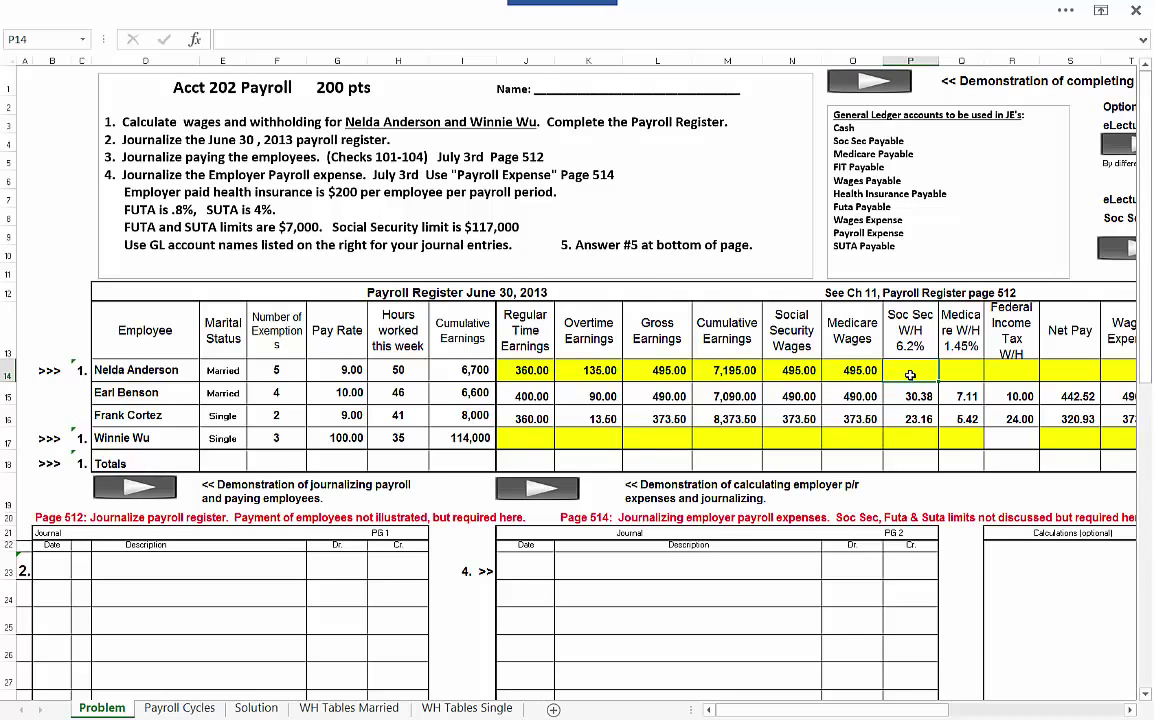
{"action": "type", "text": "="}
{"action": "left_click", "coordinate": [674, 370]}
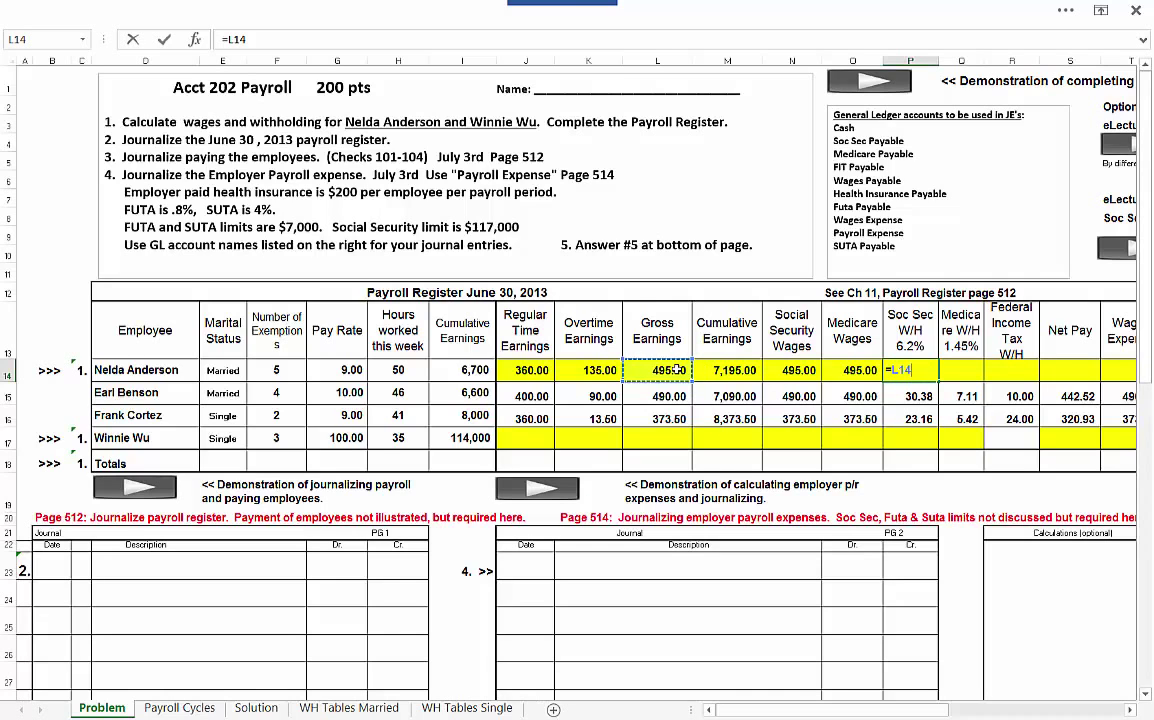
{"action": "type", "text": "*"}
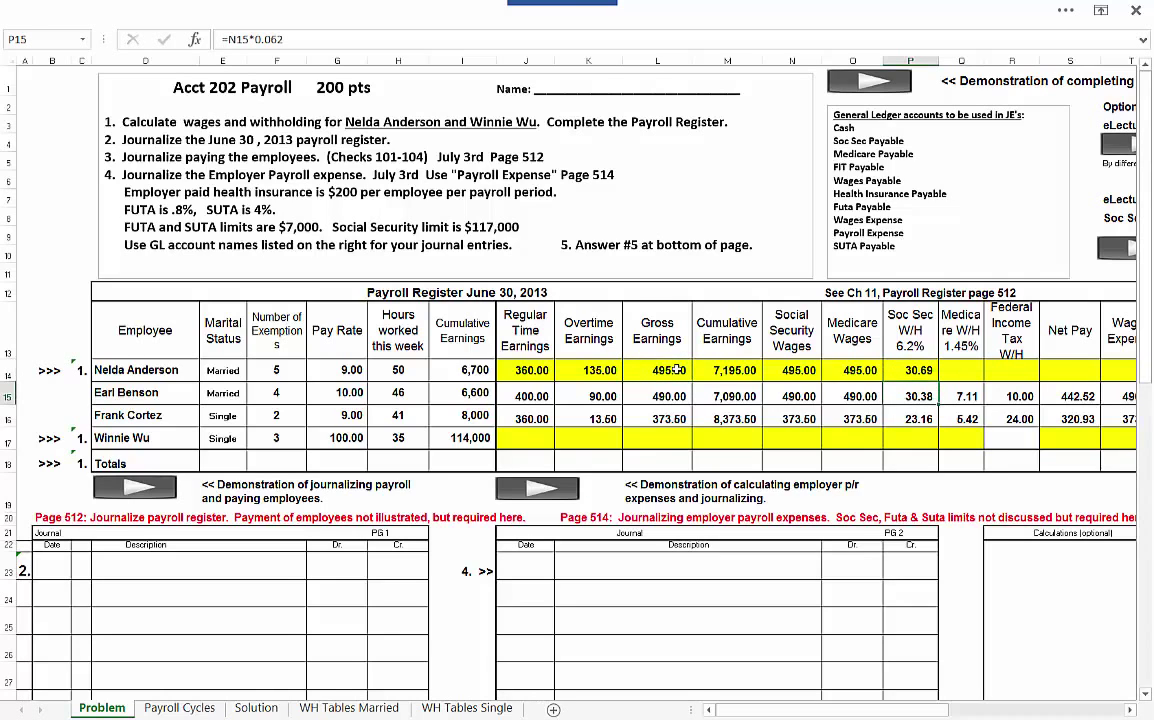
Calculate the Medicare withholding in Q14 as N14*.0145.
{"action": "left_click", "coordinate": [962, 372]}
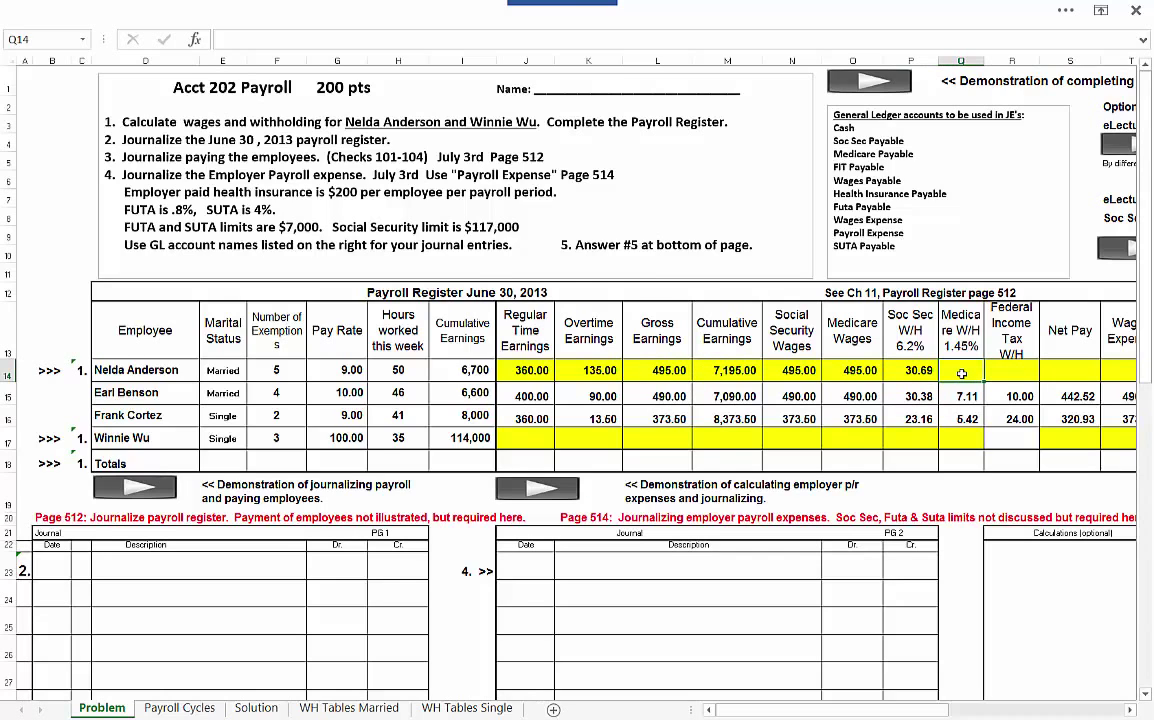
{"action": "type", "text": "="}
{"action": "left_click", "coordinate": [790, 370]}
{"action": "type", "text": "*"}
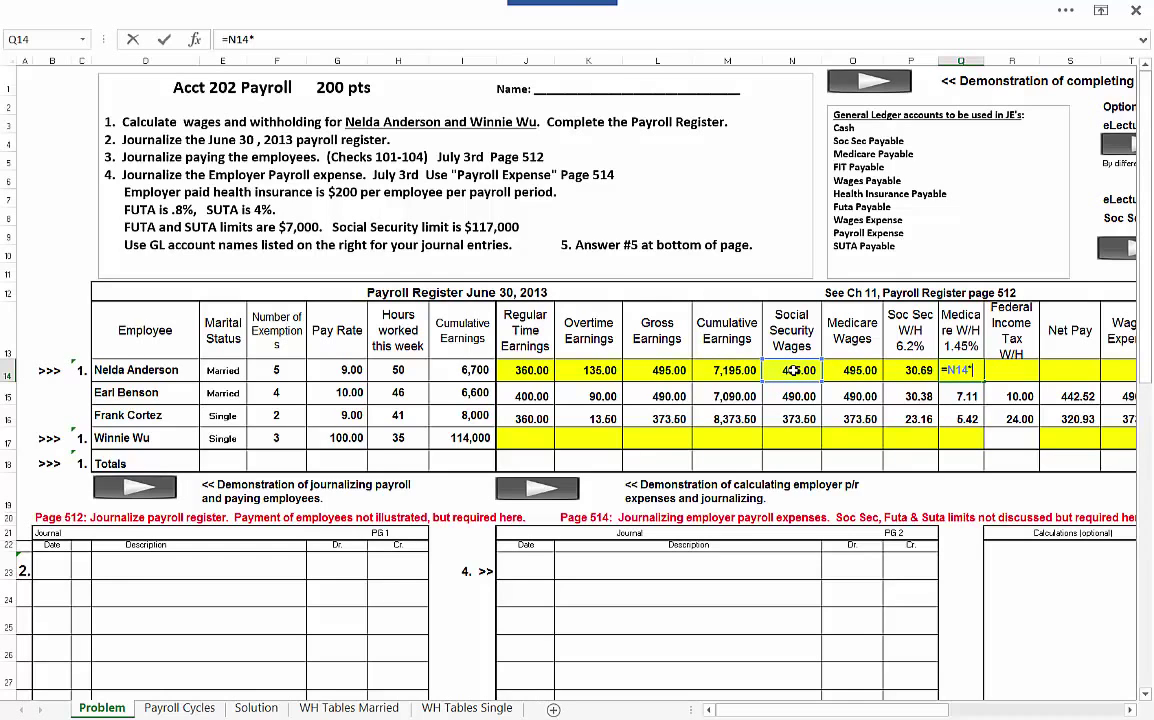
{"action": "type", "text": ".0145"}
{"action": "key", "text": "Return"}
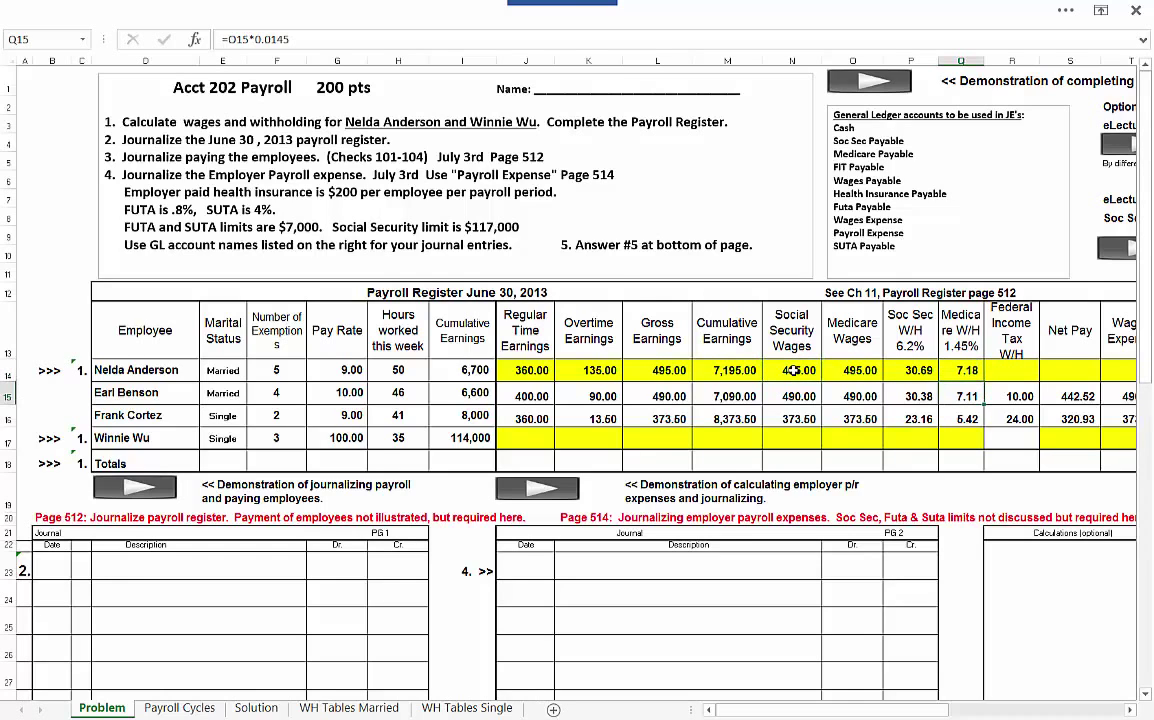
Look up row 14's federal income tax in the married weekly withholding table and enter 4 in R14.
{"action": "left_click", "coordinate": [1016, 372]}
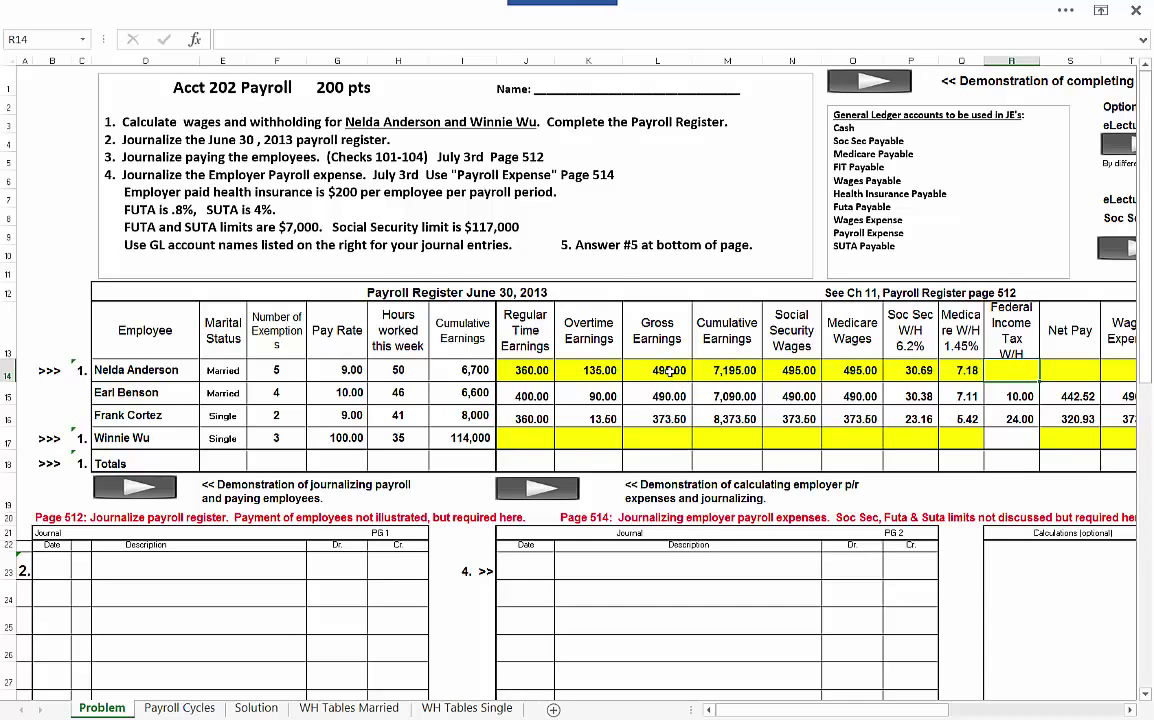
{"action": "left_click", "coordinate": [348, 708]}
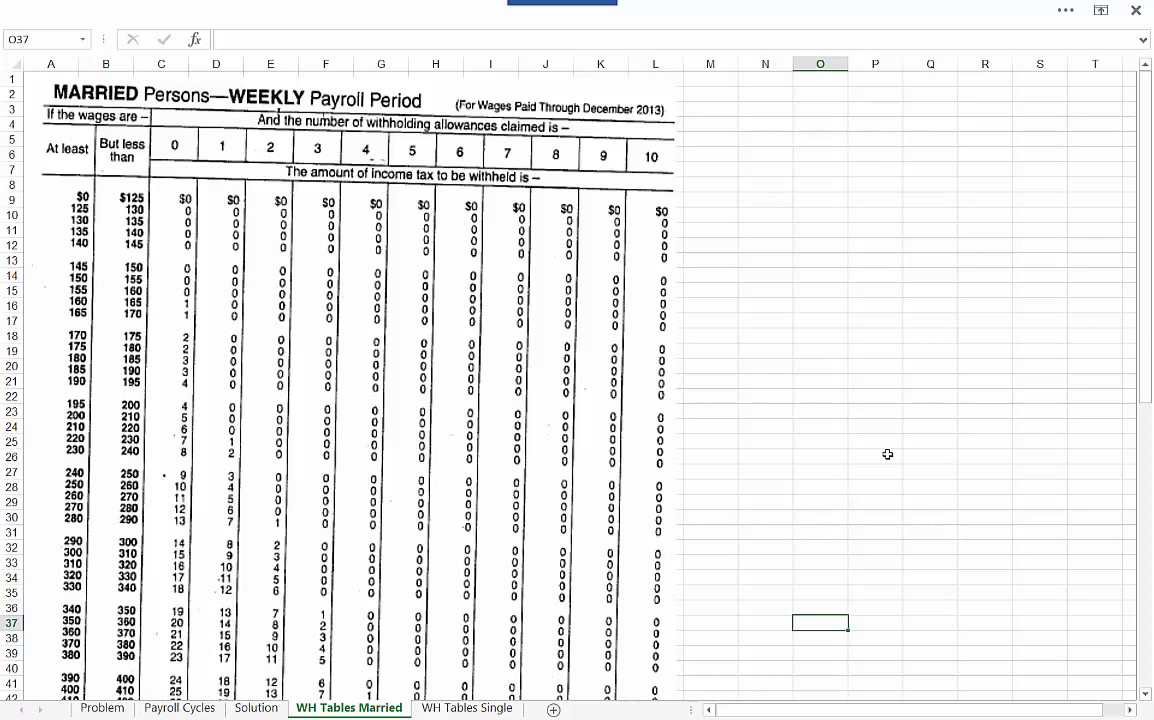
{"action": "left_click_drag", "start_coordinate": [1144, 330], "coordinate": [1152, 572]}
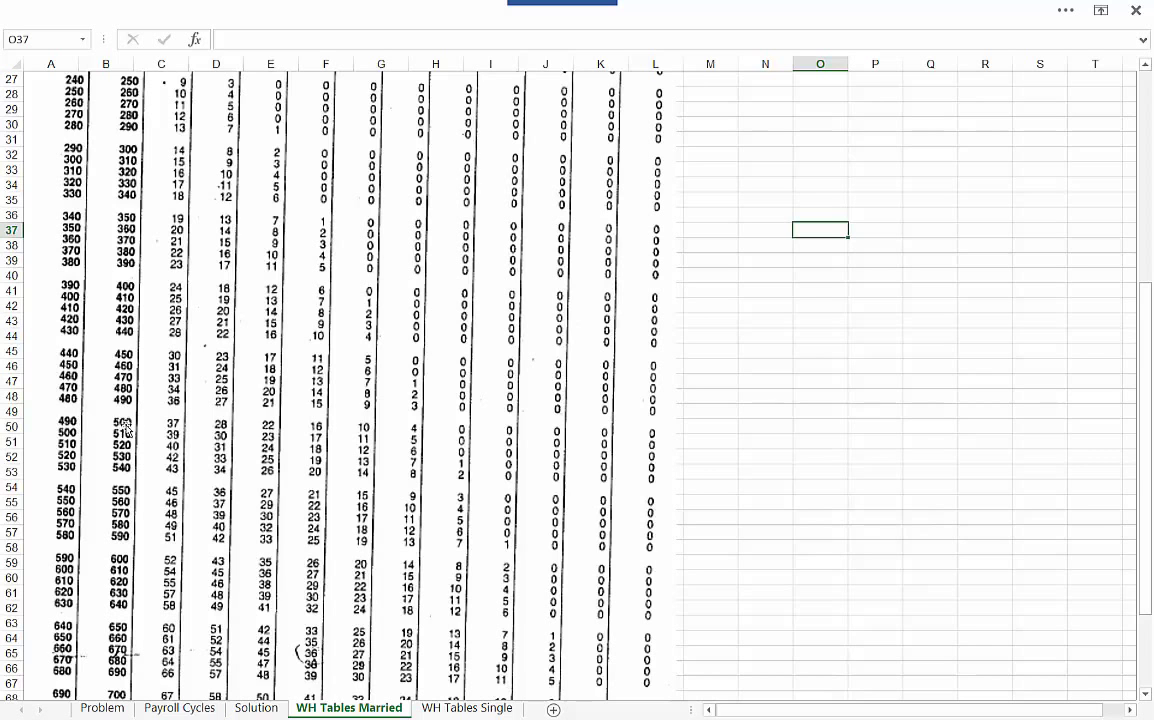
{"action": "left_click_drag", "start_coordinate": [1147, 470], "coordinate": [1150, 570]}
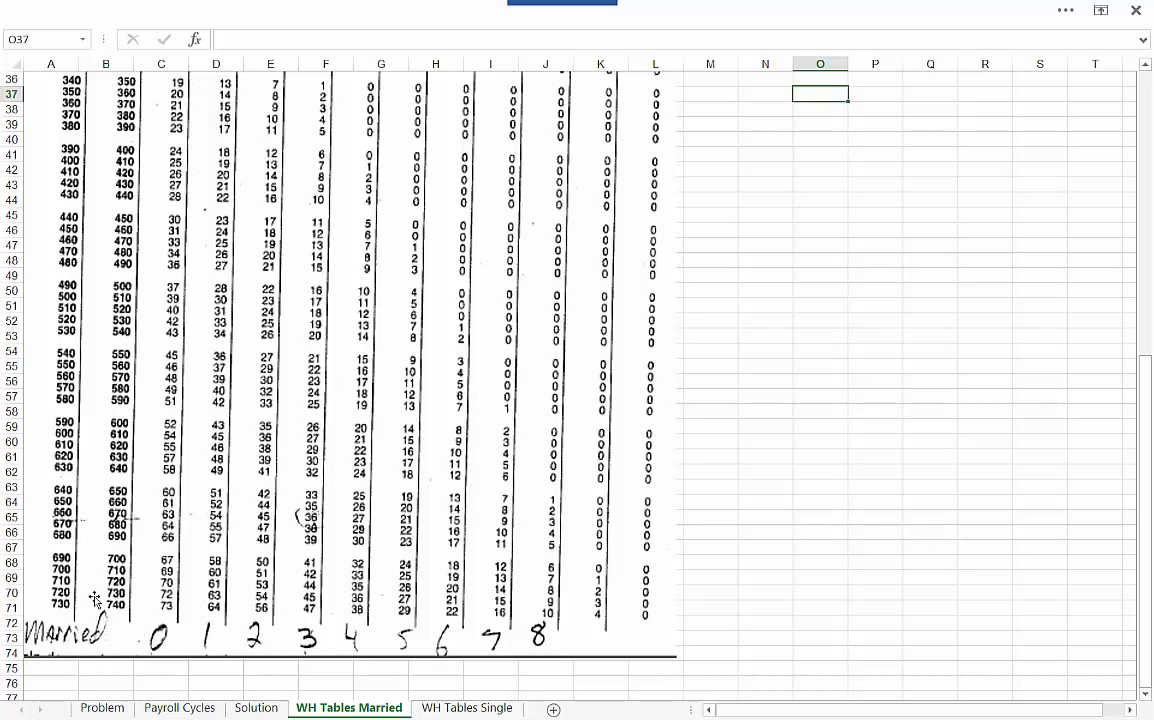
{"action": "left_click", "coordinate": [102, 707]}
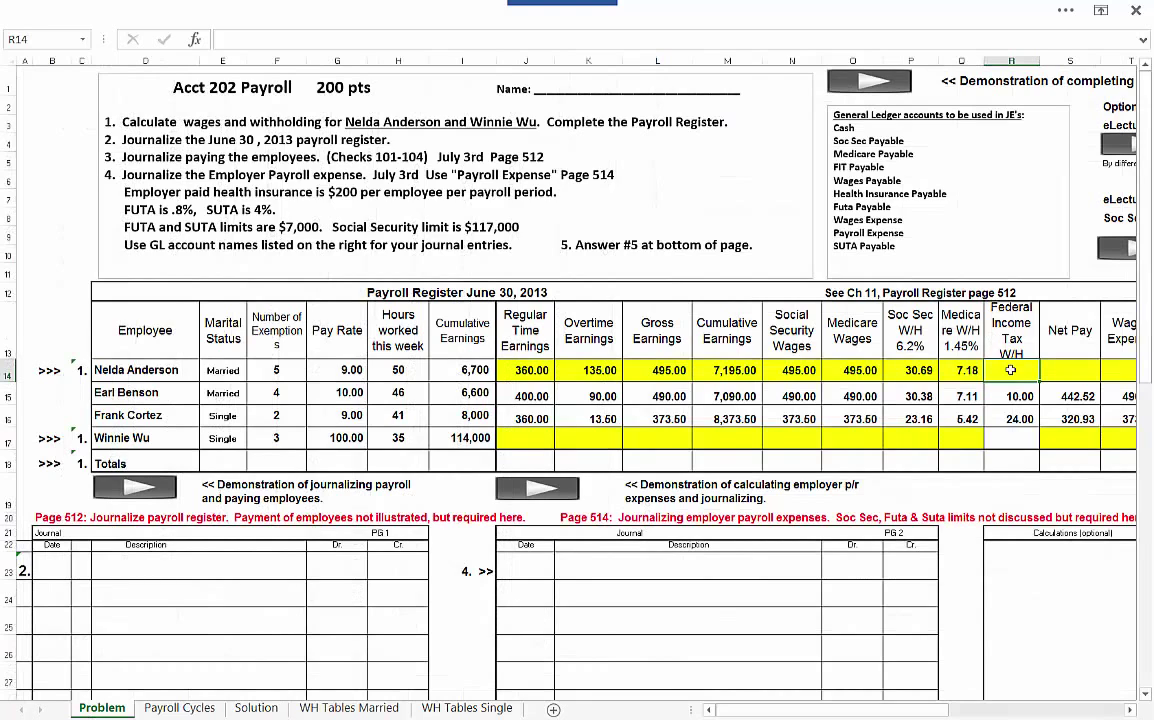
{"action": "type", "text": "4"}
Calculate net pay in S14 by subtracting all three withholdings from gross earnings, using =L14-P14-Q14-R14.
{"action": "left_click", "coordinate": [1077, 370]}
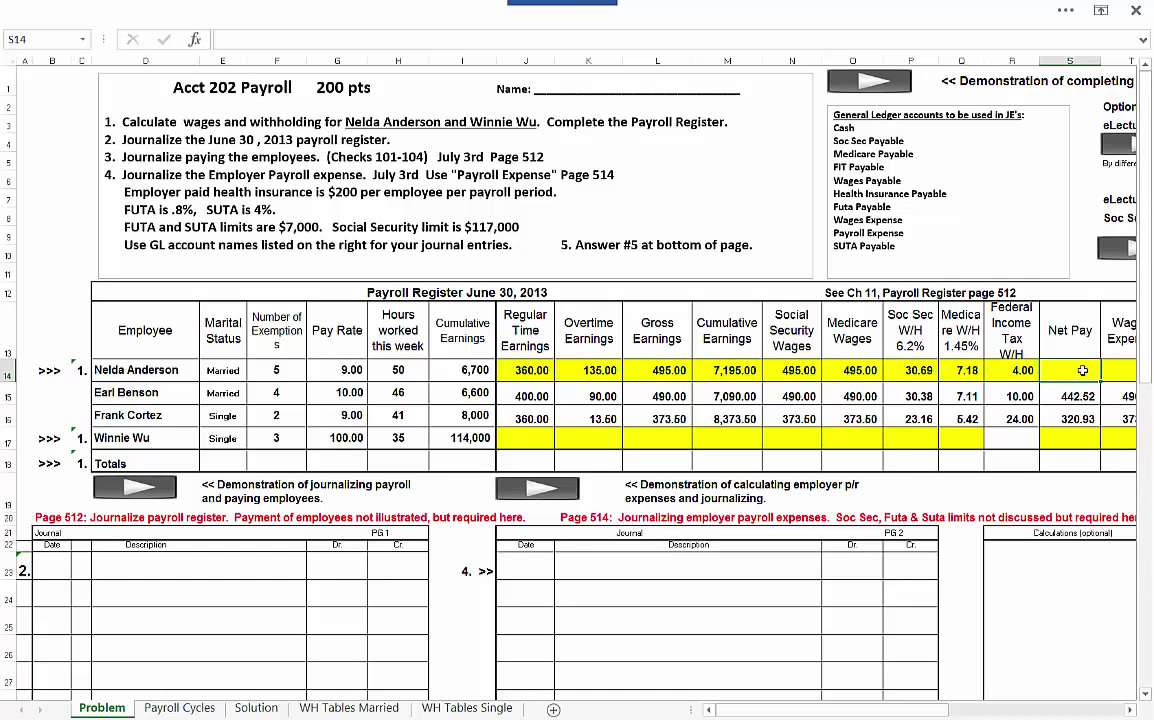
{"action": "type", "text": "="}
{"action": "left_click", "coordinate": [656, 370]}
{"action": "type", "text": "-"}
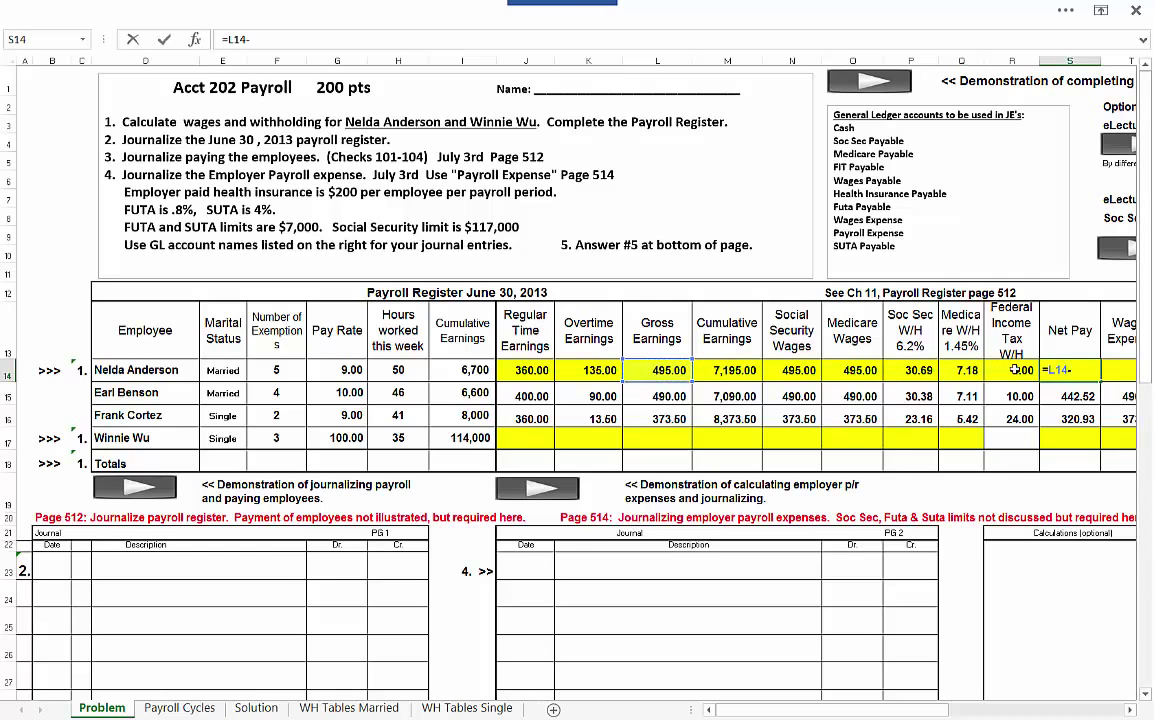
{"action": "left_click", "coordinate": [921, 371]}
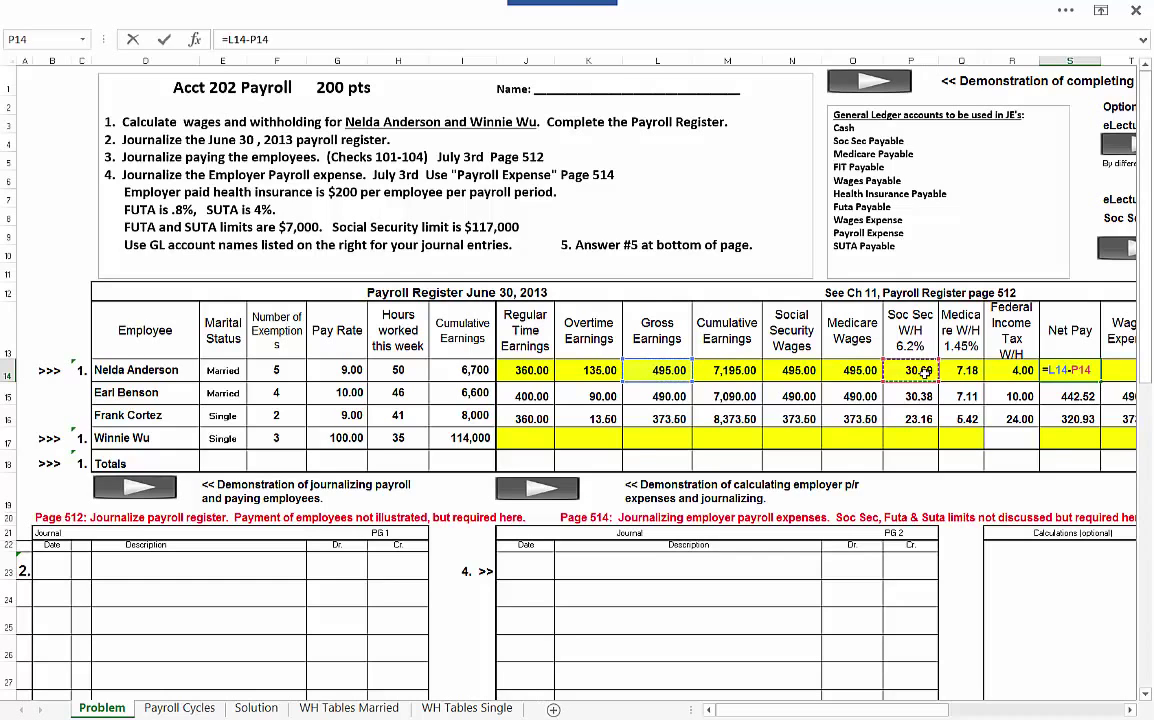
{"action": "type", "text": "-"}
{"action": "left_click", "coordinate": [967, 371]}
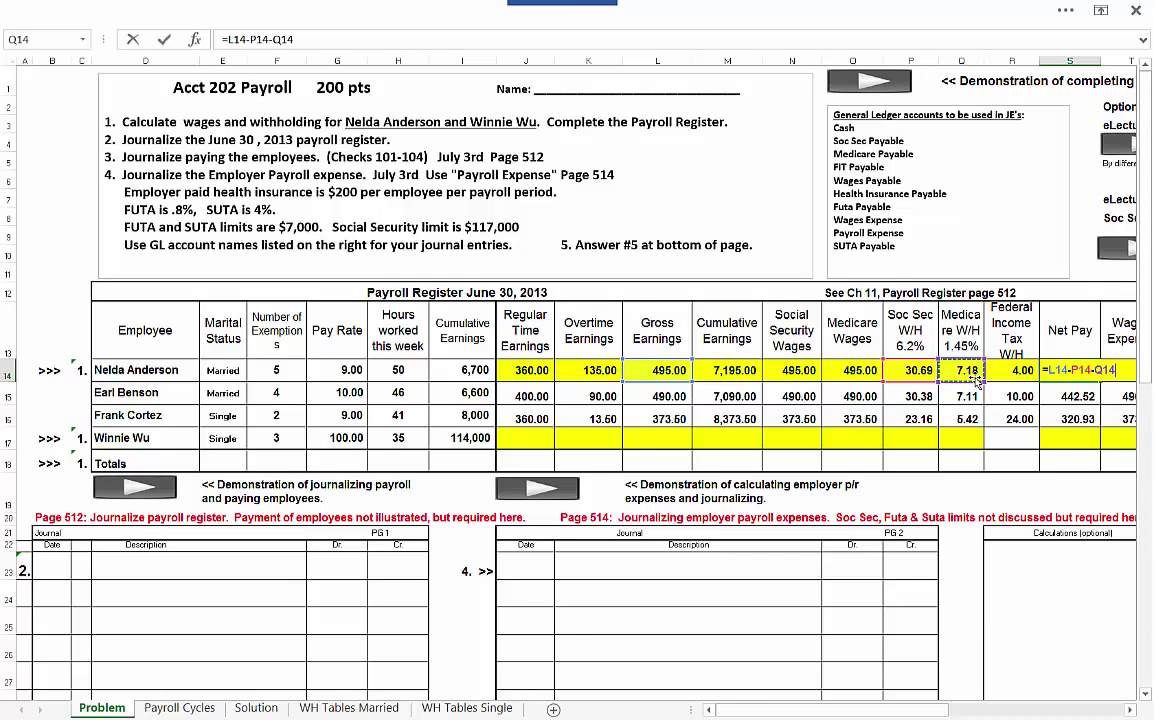
{"action": "type", "text": "-"}
{"action": "left_click", "coordinate": [1022, 371]}
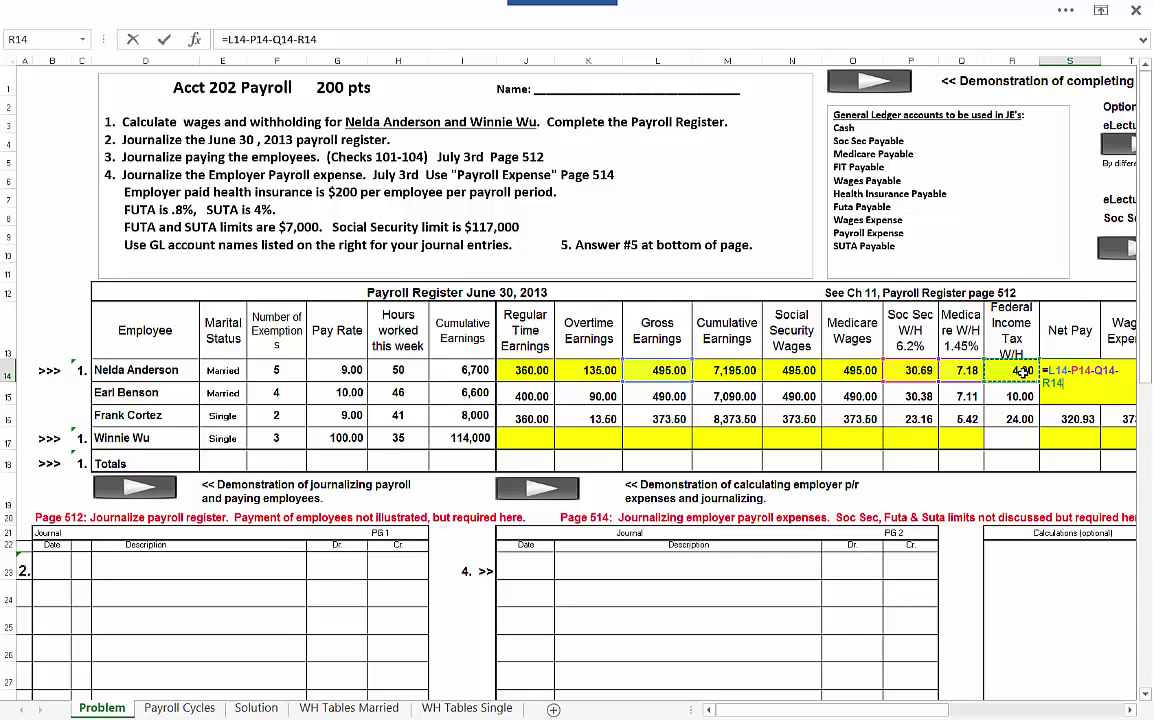
{"action": "key", "text": "Return"}
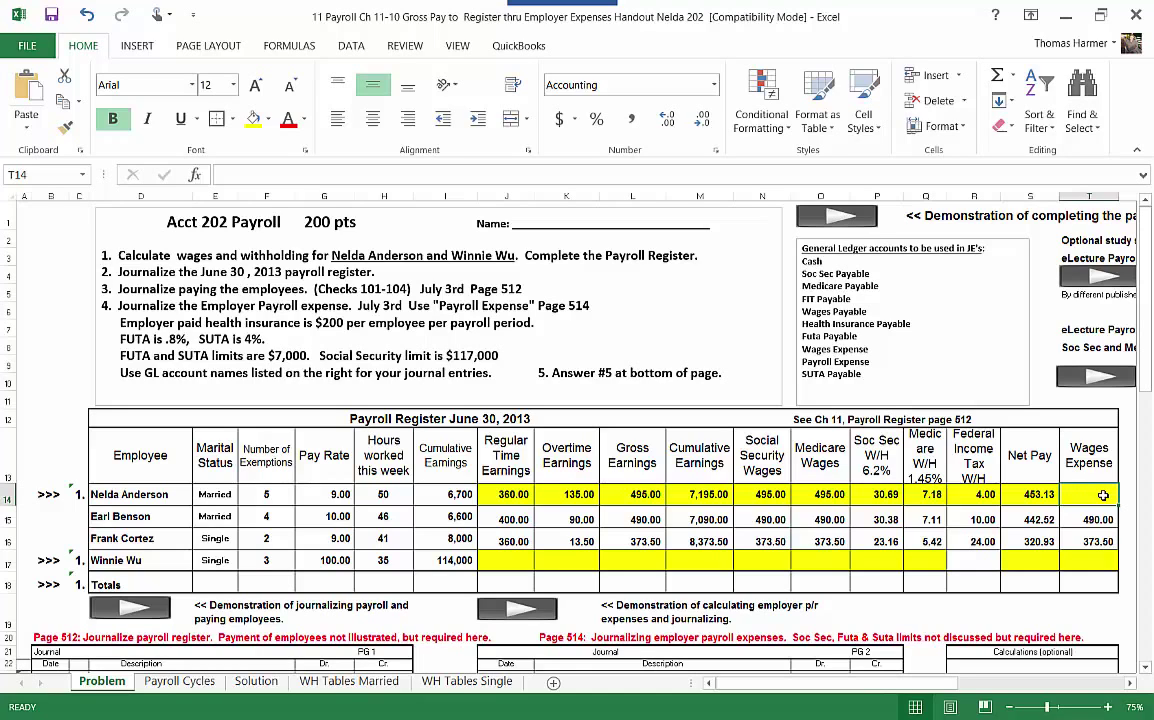
Set the wages expense in T14 equal to the gross earnings in L14.
{"action": "type", "text": "="}
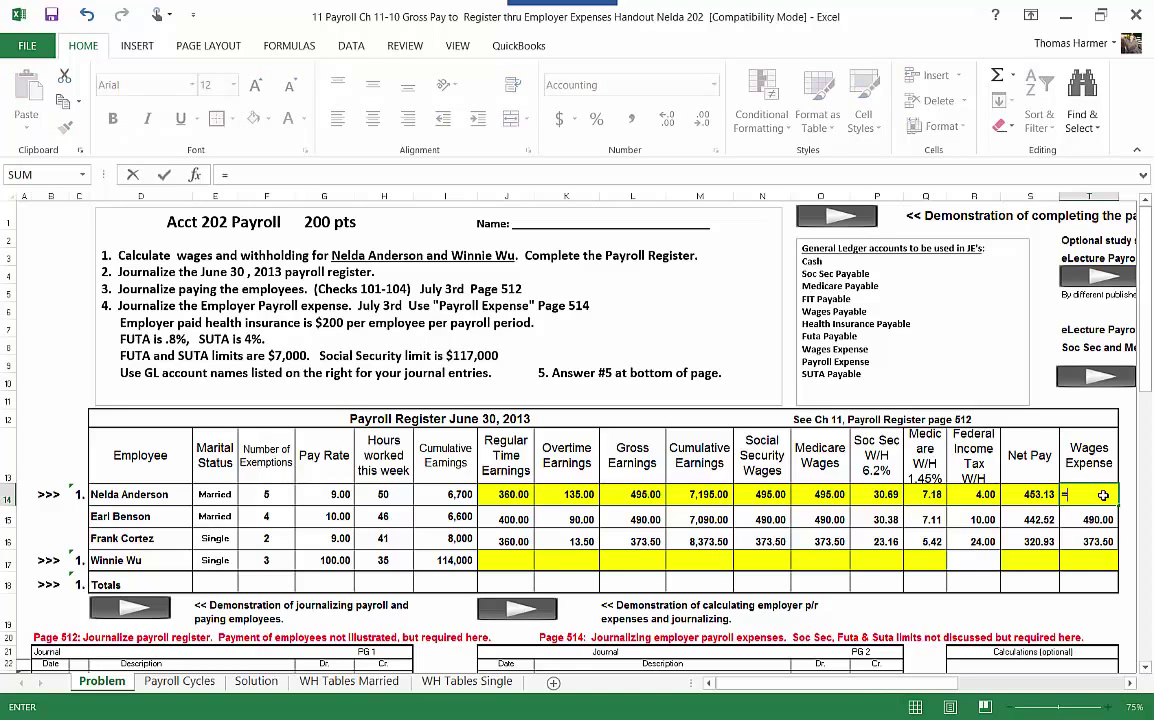
{"action": "left_click", "coordinate": [645, 494]}
{"action": "key", "text": "Return"}
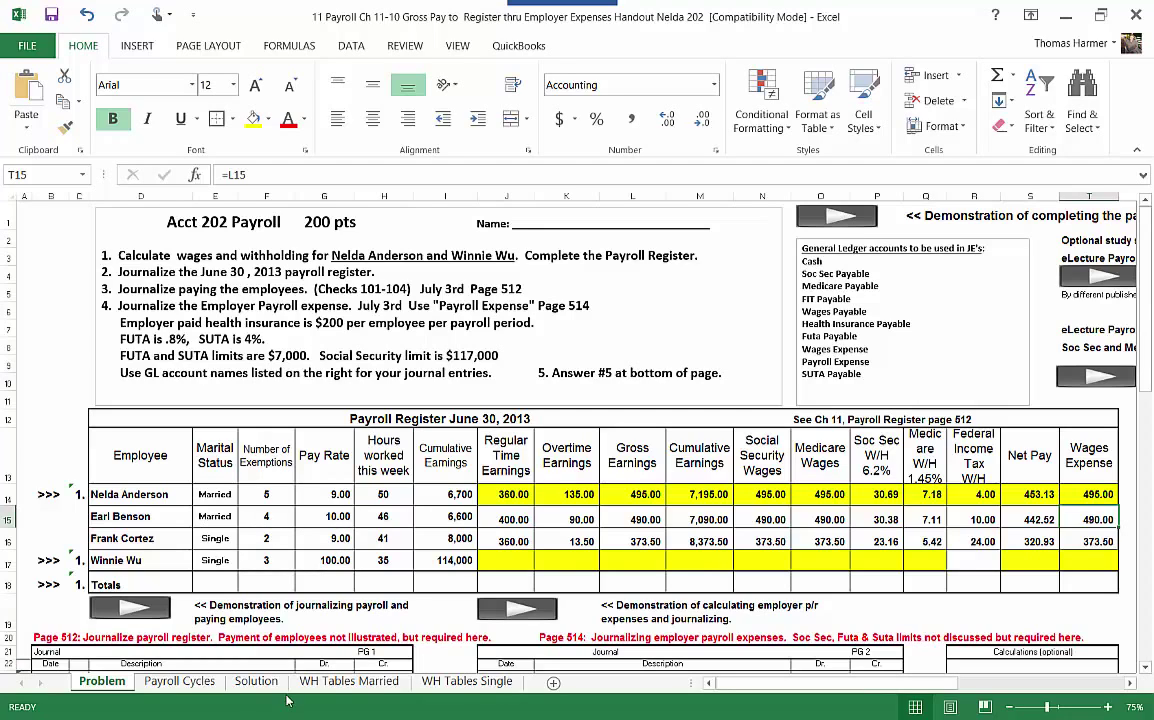
Calculate regular time earnings in J17 as pay rate times hours worked, using =G17*H17.
{"action": "left_click", "coordinate": [512, 566]}
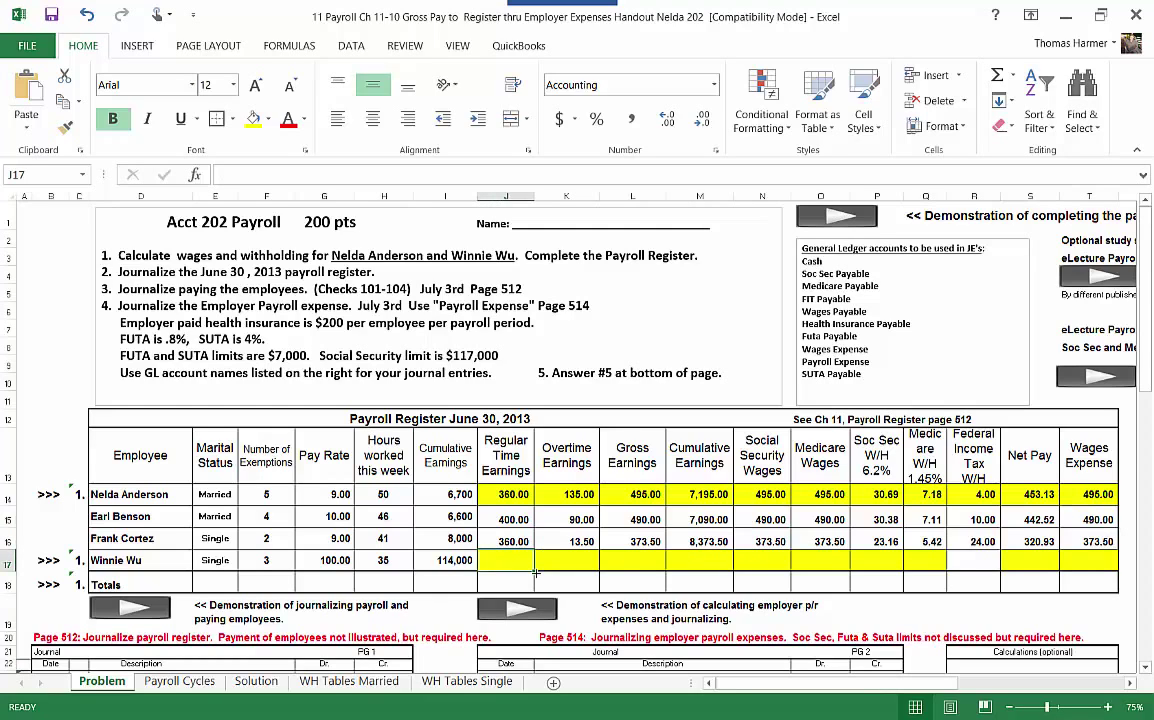
{"action": "type", "text": "="}
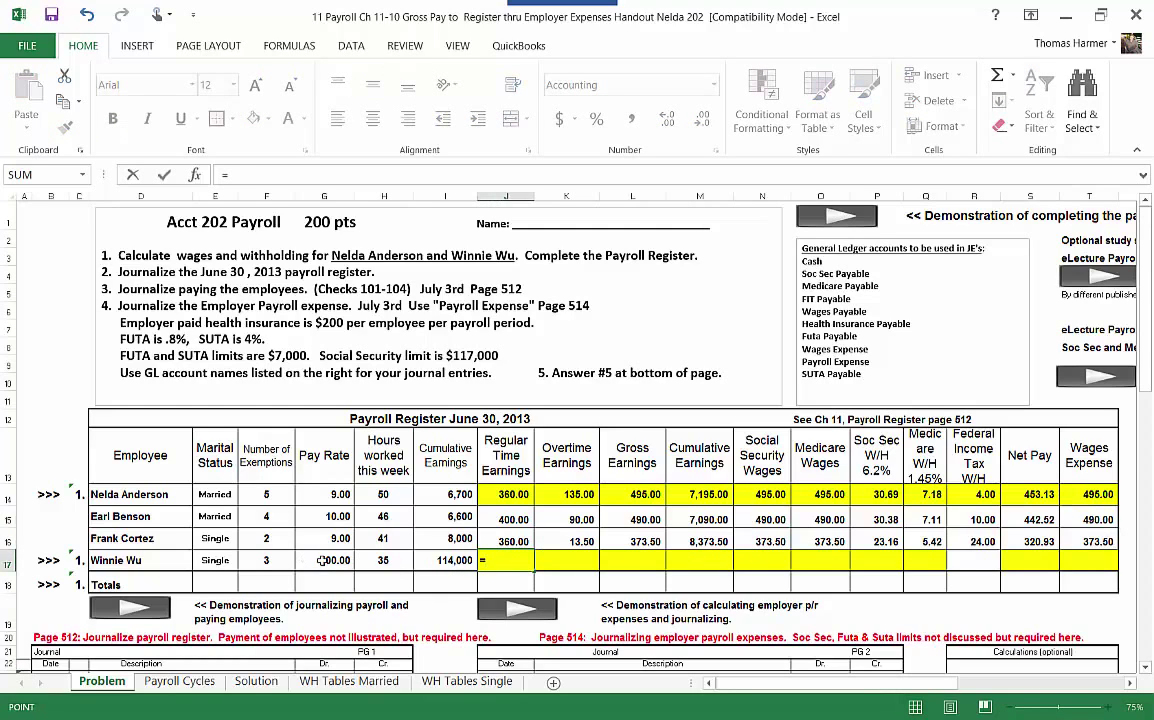
{"action": "left_click", "coordinate": [300, 561]}
{"action": "type", "text": "*"}
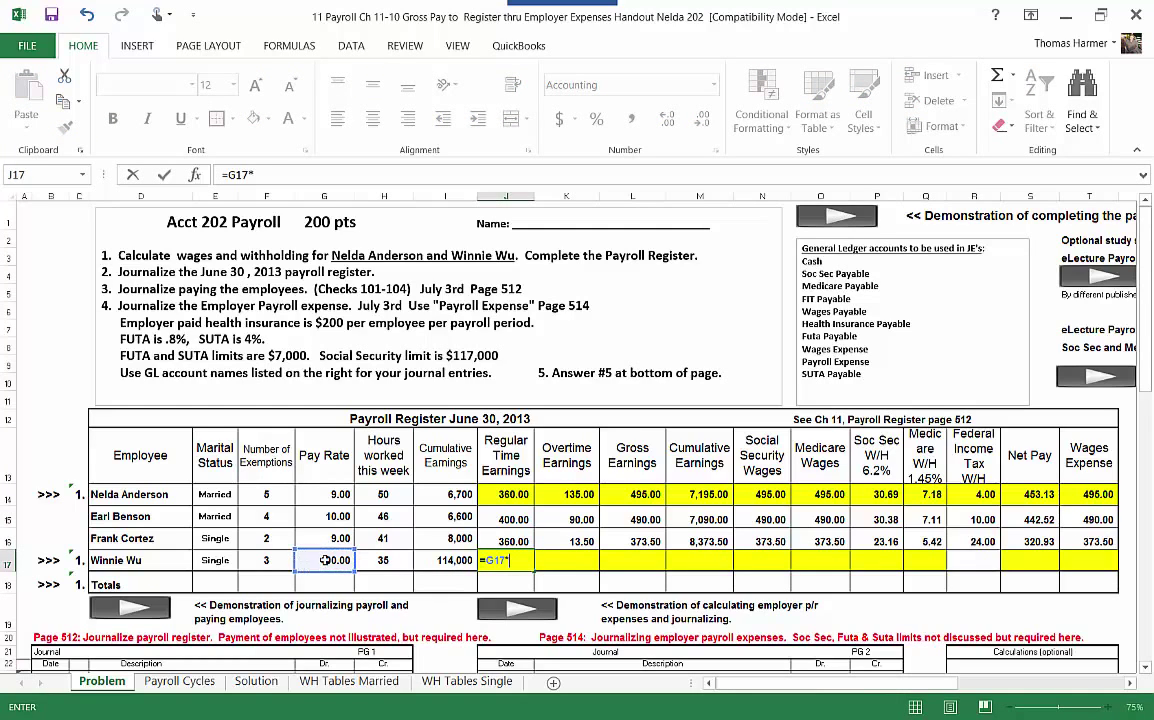
{"action": "left_click", "coordinate": [384, 560]}
{"action": "key", "text": "Return"}
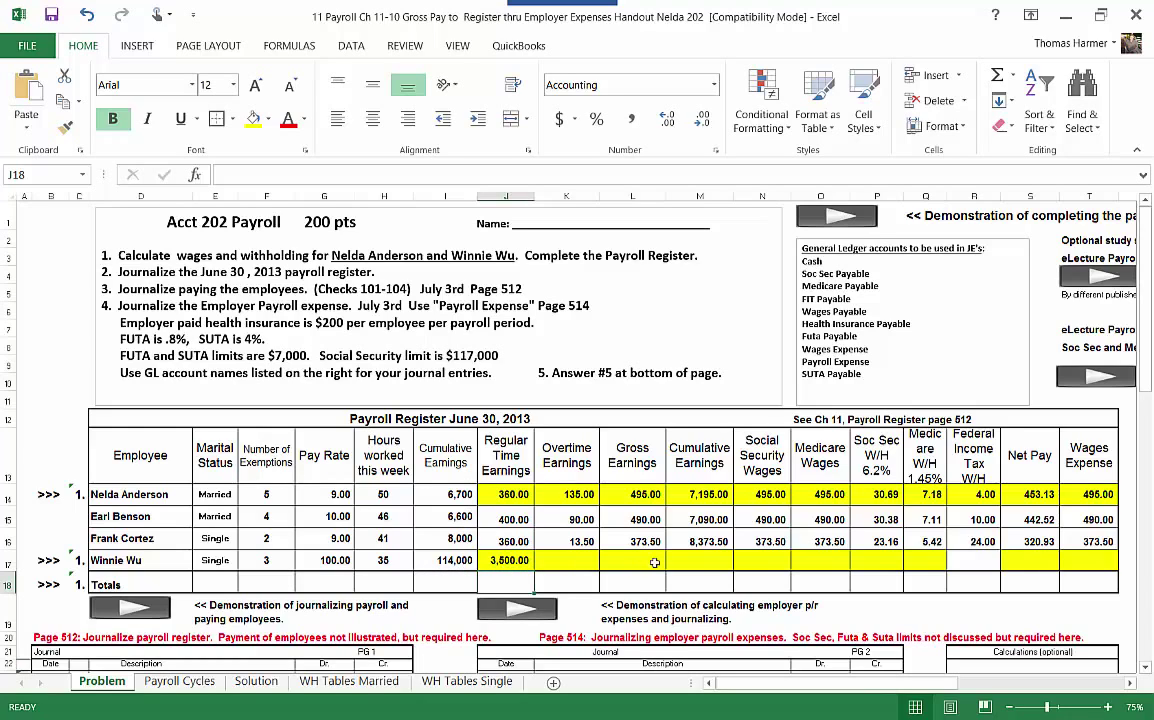
Calculate the Social Security withholding in P17 from the Social Security wages, using =.062*N17.
{"action": "left_click", "coordinate": [565, 562]}
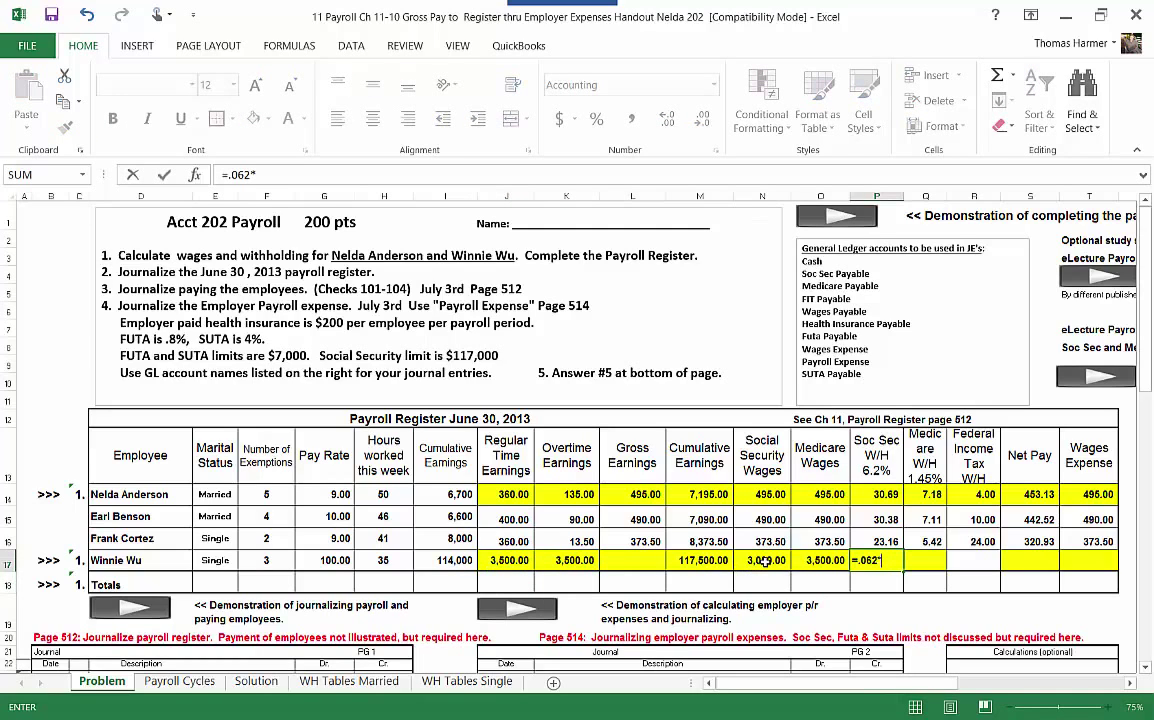
{"action": "left_click", "coordinate": [765, 562]}
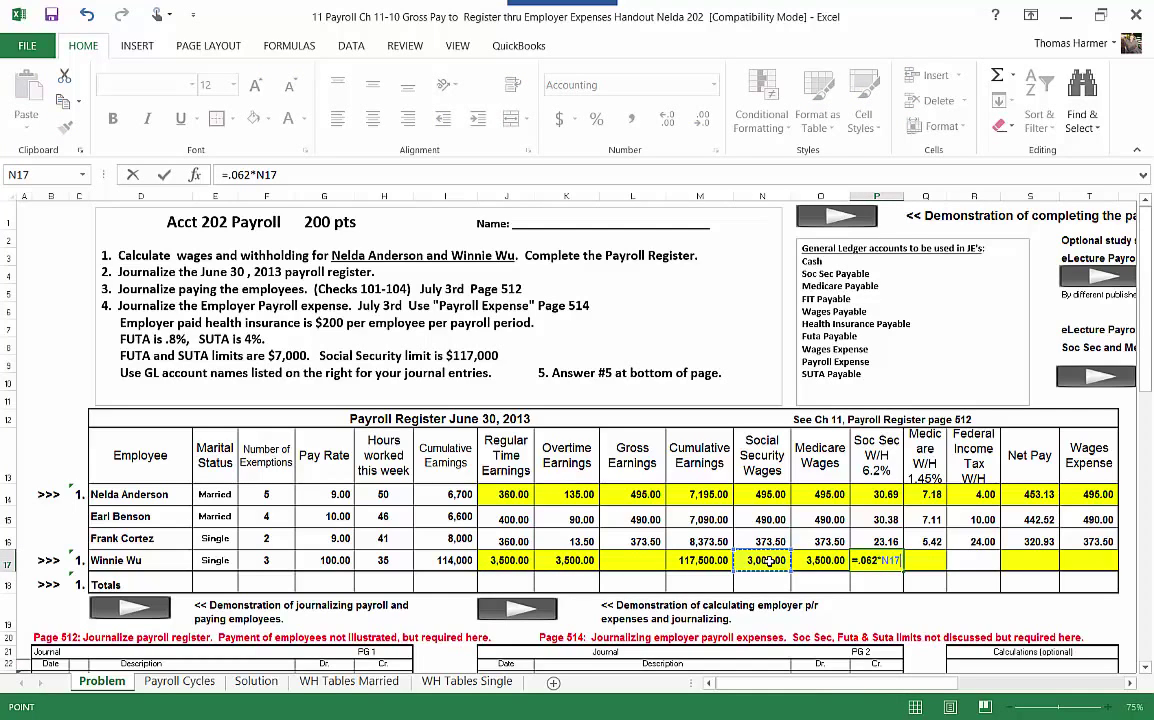
{"action": "key", "text": "Tab"}
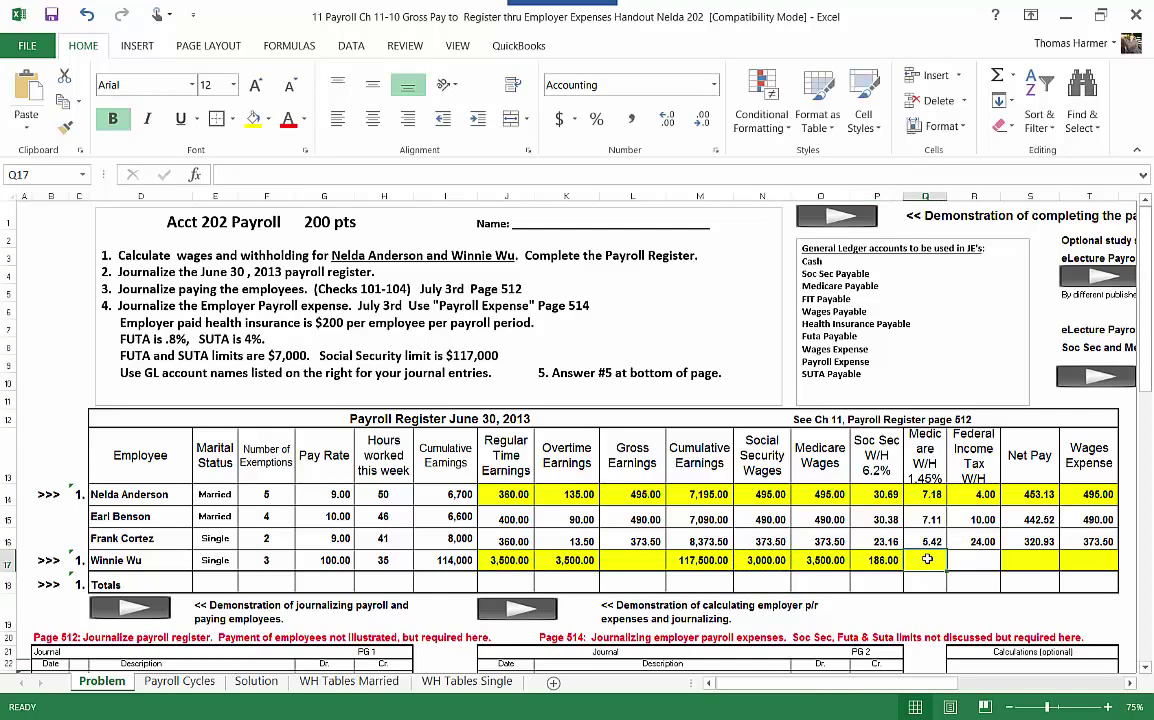
Calculate the Medicare withholding in Q17 from the Medicare wages, using =.0145*O17.
{"action": "type", "text": "="}
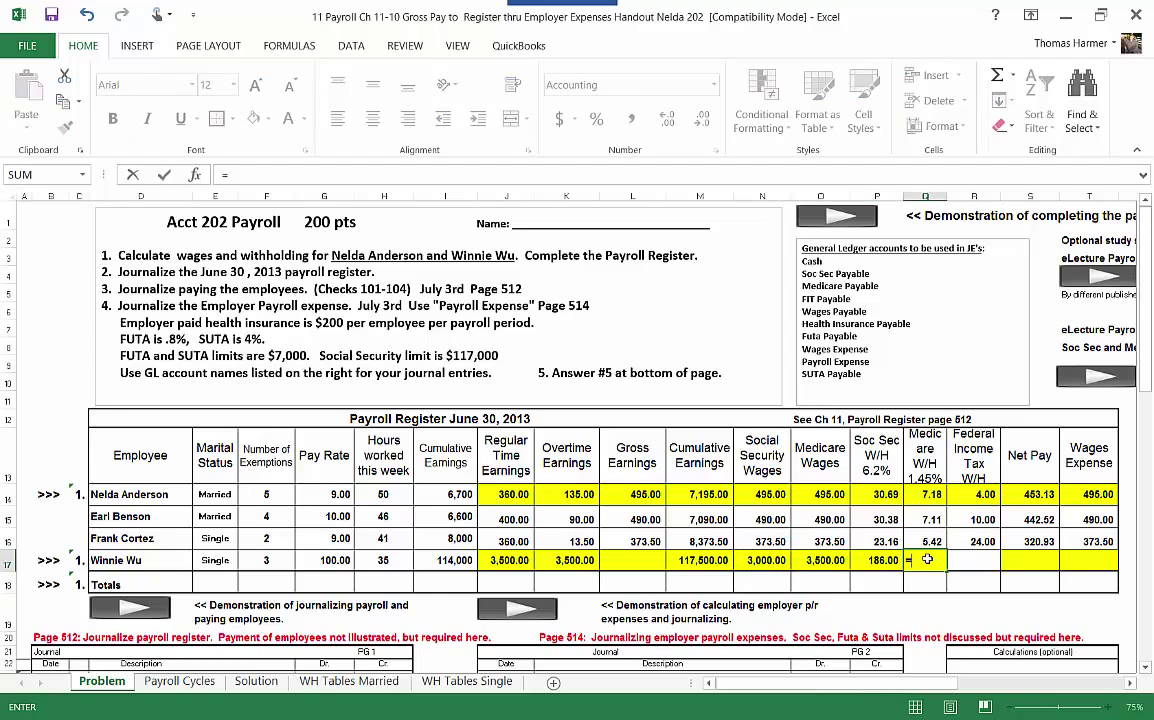
{"action": "type", "text": ".0145*"}
{"action": "left_click", "coordinate": [826, 562]}
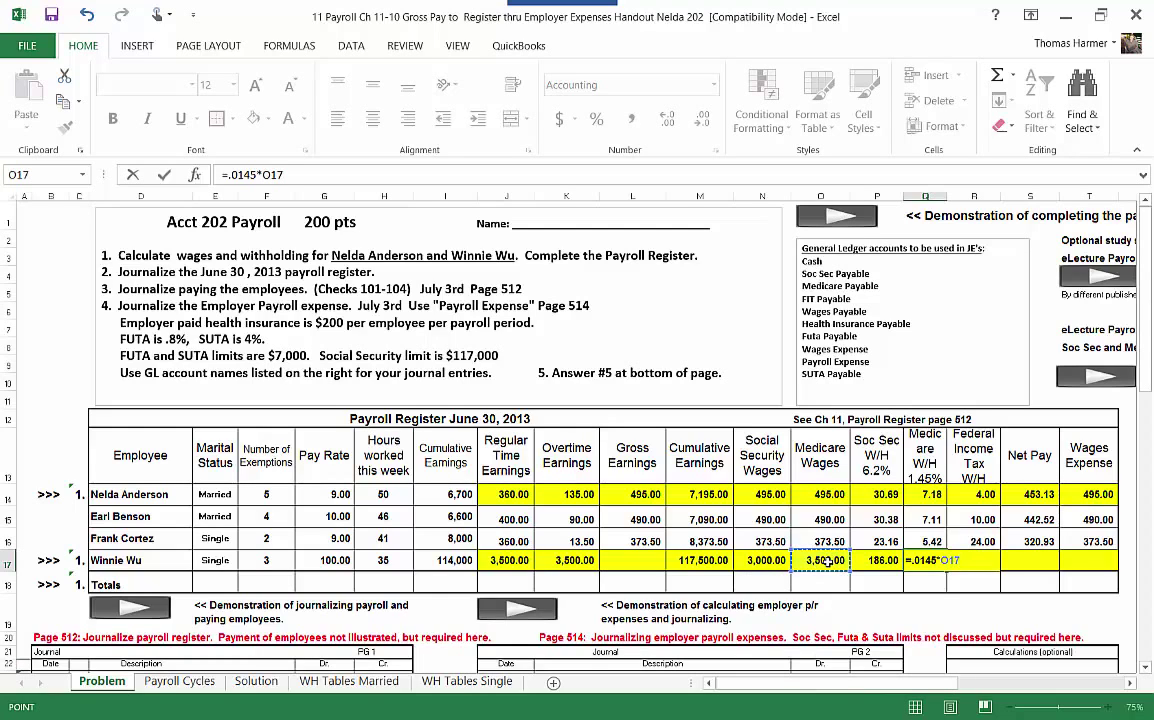
{"action": "key", "text": "Return"}
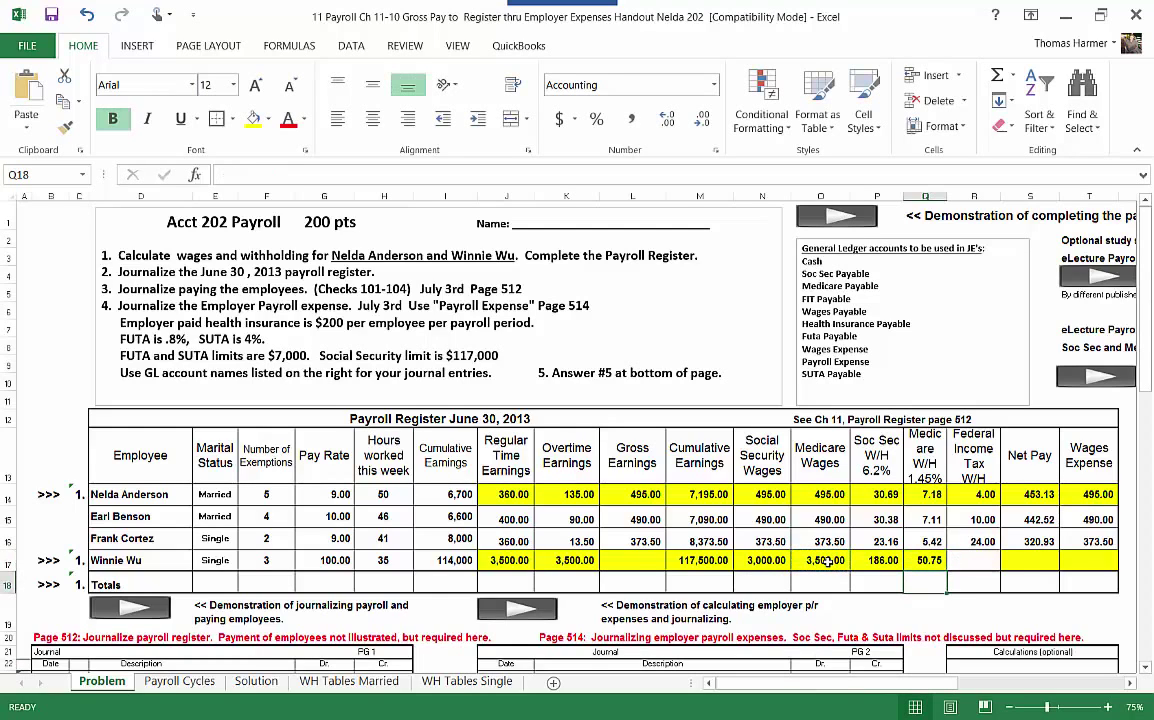
Enter 1000 as the federal income tax withholding in R17.
{"action": "left_click", "coordinate": [976, 562]}
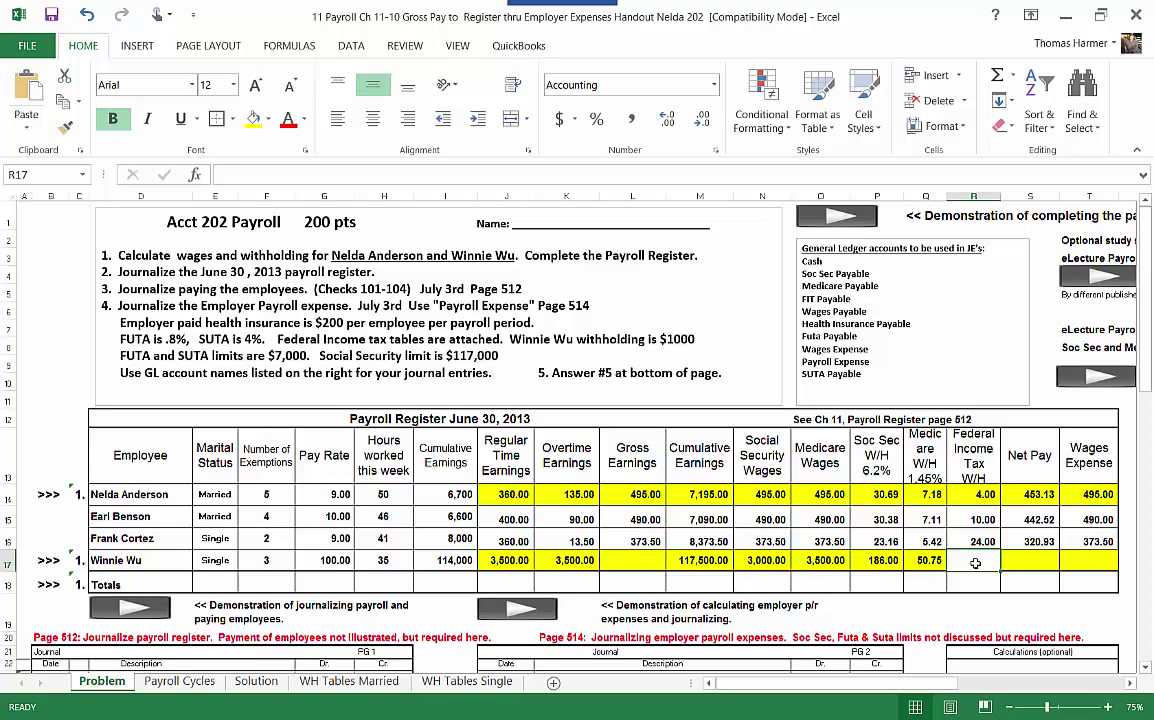
{"action": "type", "text": "1000"}
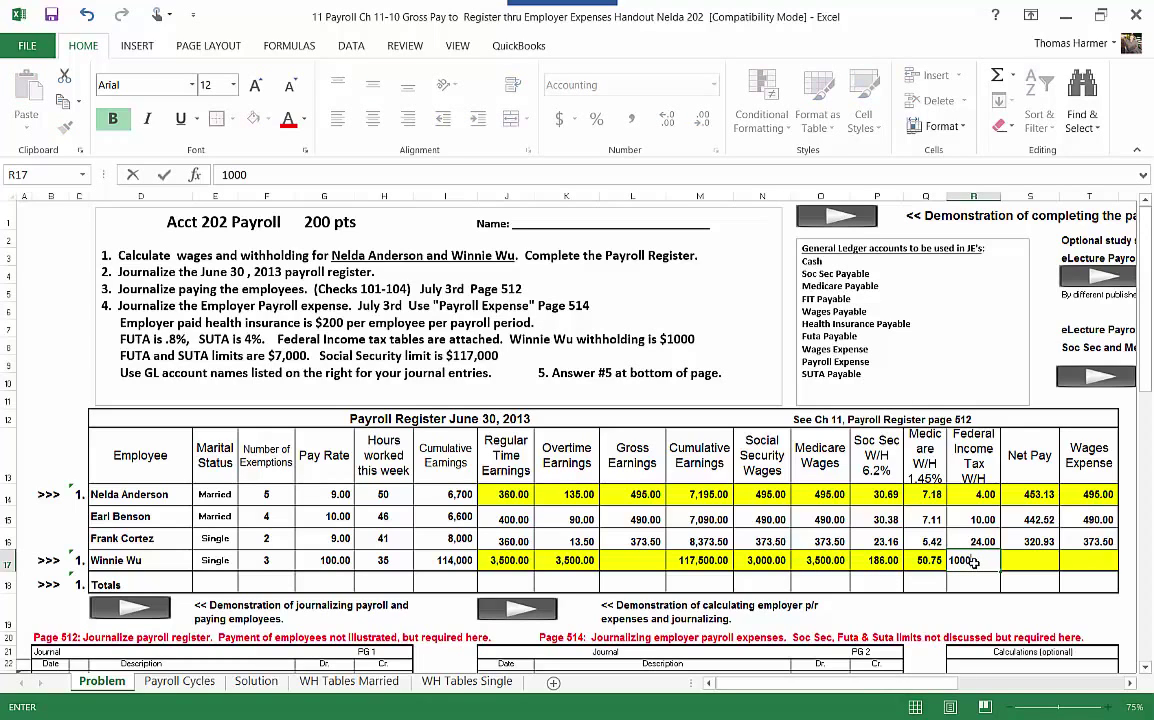
{"action": "key", "text": "Tab"}
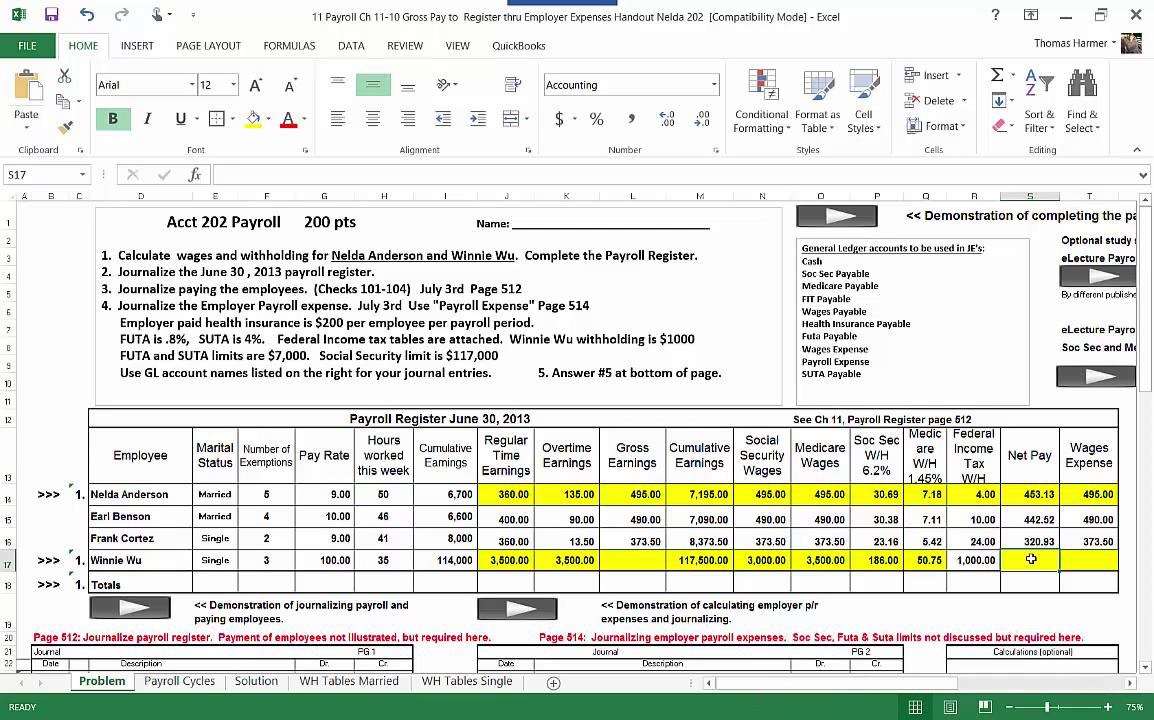
Calculate net pay in S17 by subtracting the three withholdings from regular time earnings, using =J17-P17-Q17-R17.
{"action": "type", "text": "="}
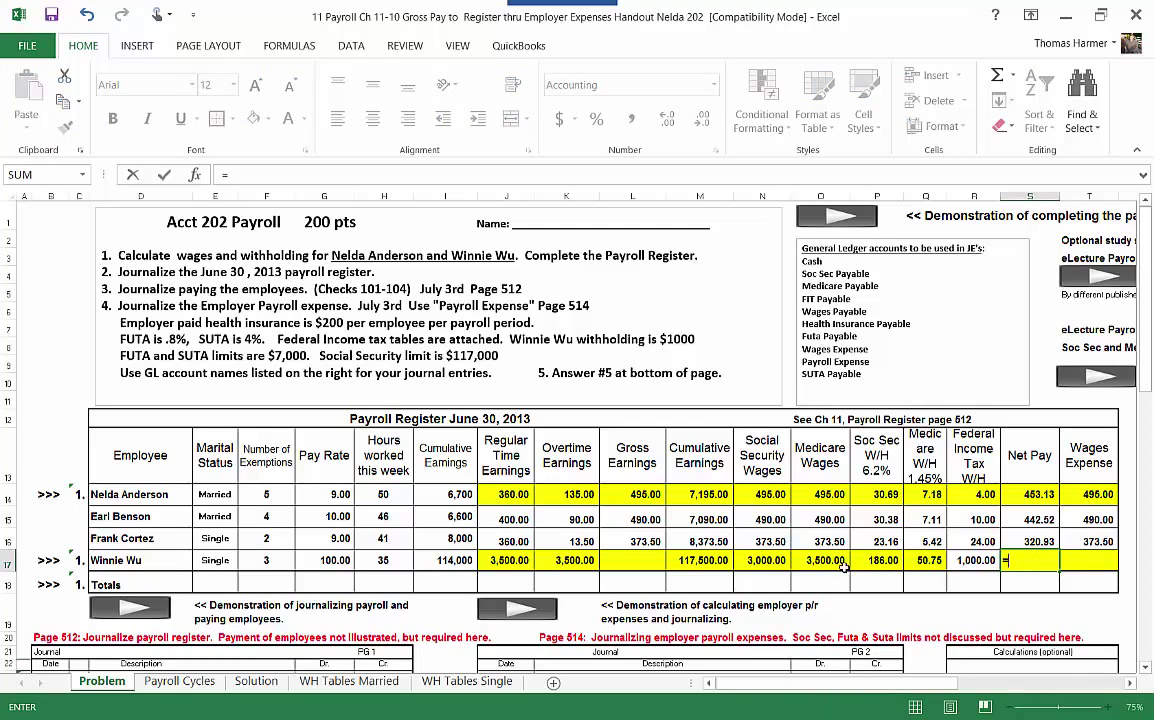
{"action": "left_click", "coordinate": [566, 560]}
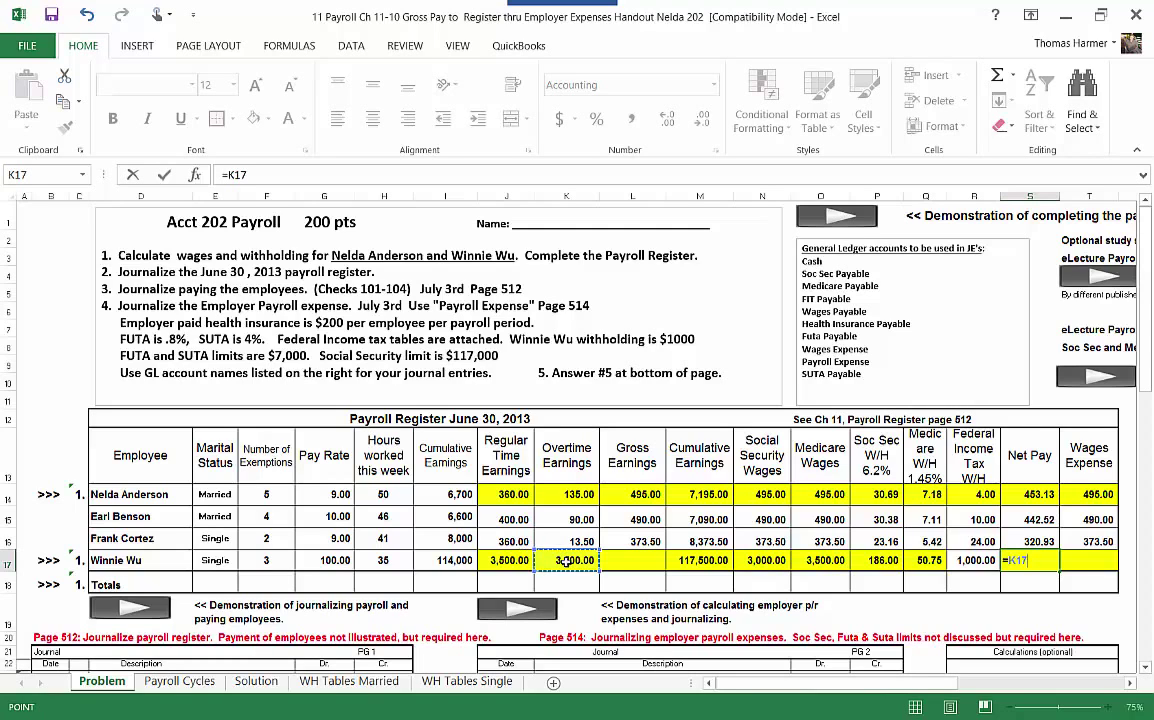
{"action": "left_click", "coordinate": [506, 560]}
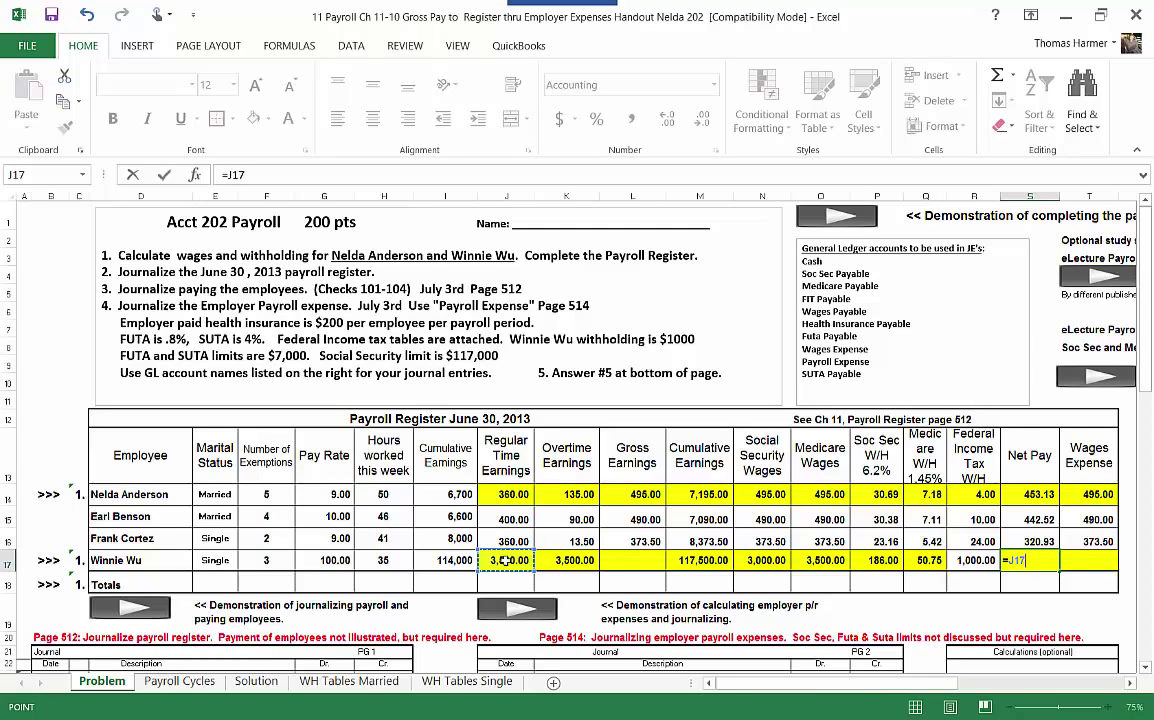
{"action": "type", "text": "-"}
{"action": "left_click", "coordinate": [876, 560]}
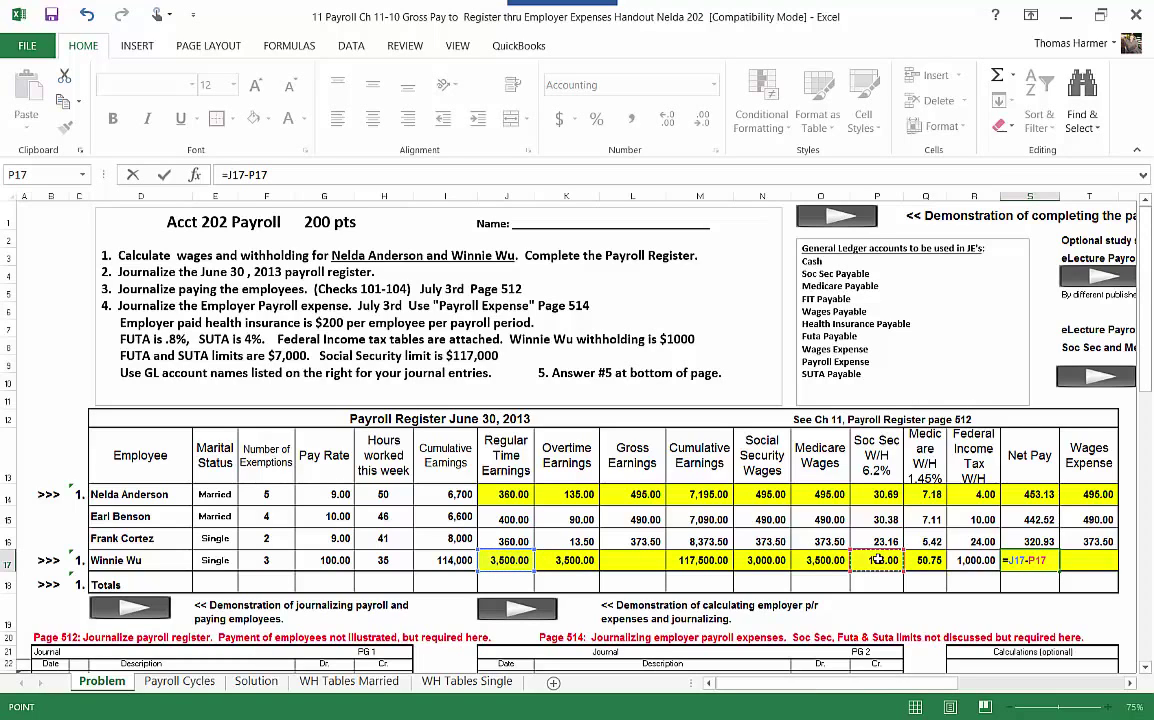
{"action": "type", "text": "-"}
{"action": "left_click", "coordinate": [927, 561]}
{"action": "type", "text": "-"}
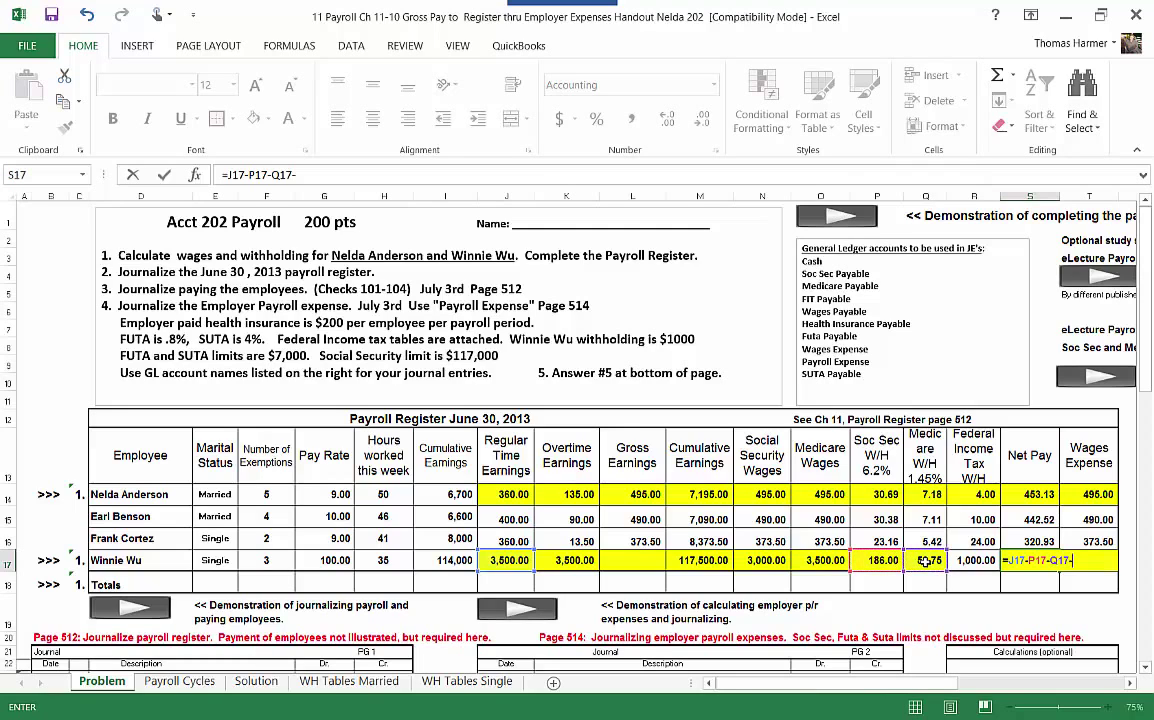
{"action": "left_click", "coordinate": [978, 563]}
{"action": "key", "text": "Return"}
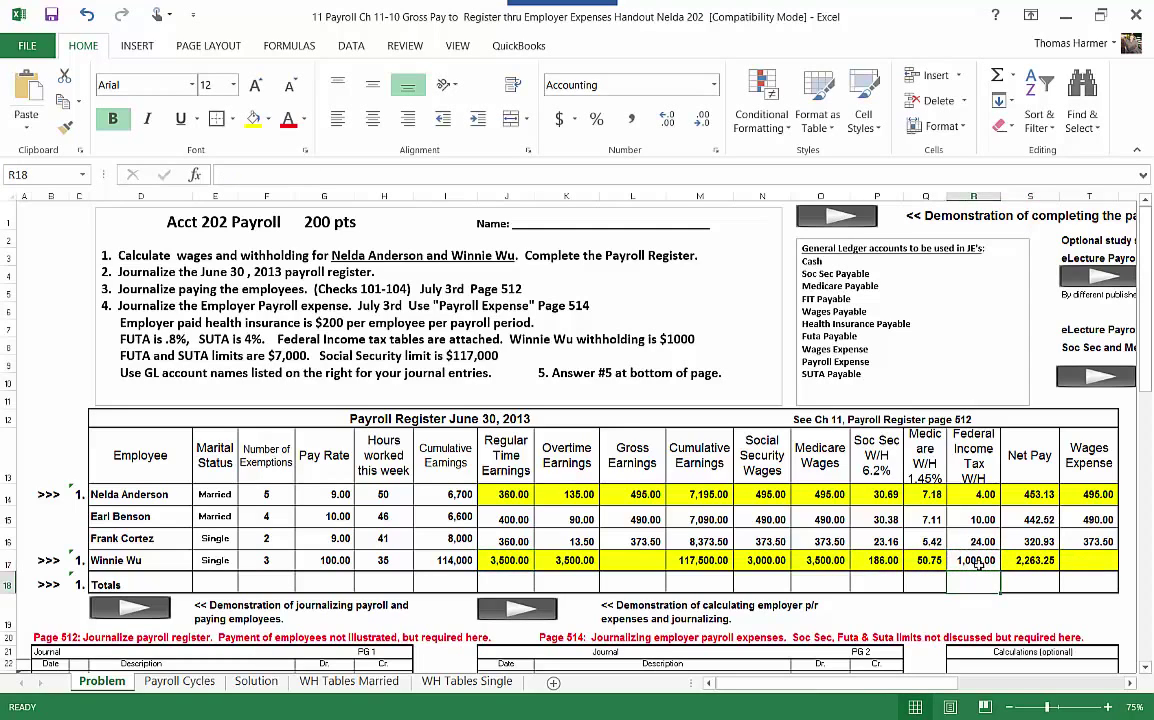
{"action": "left_click", "coordinate": [1094, 559]}
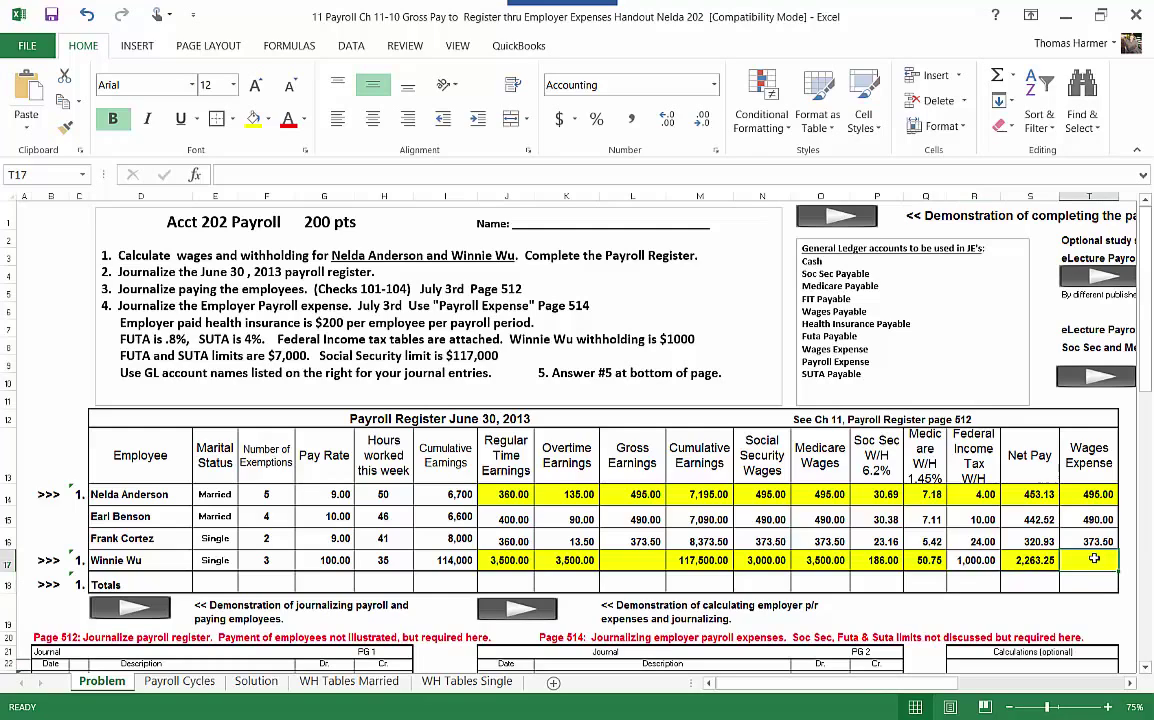
{"action": "type", "text": "="}
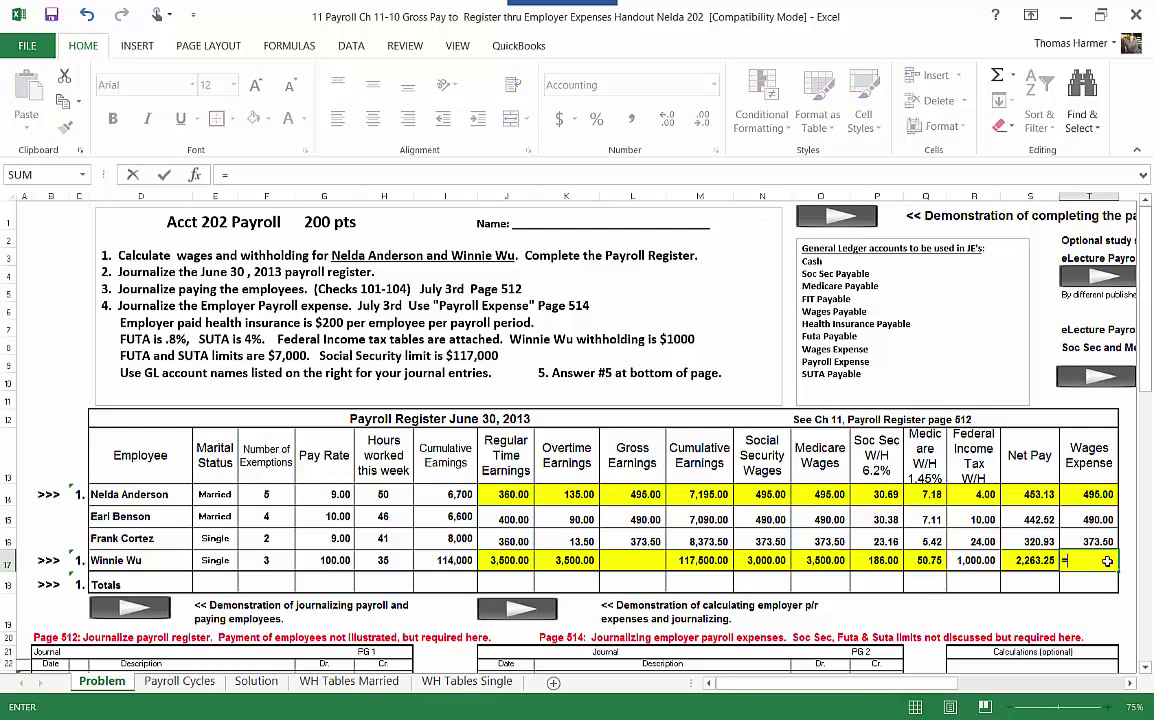
{"action": "left_click", "coordinate": [509, 560]}
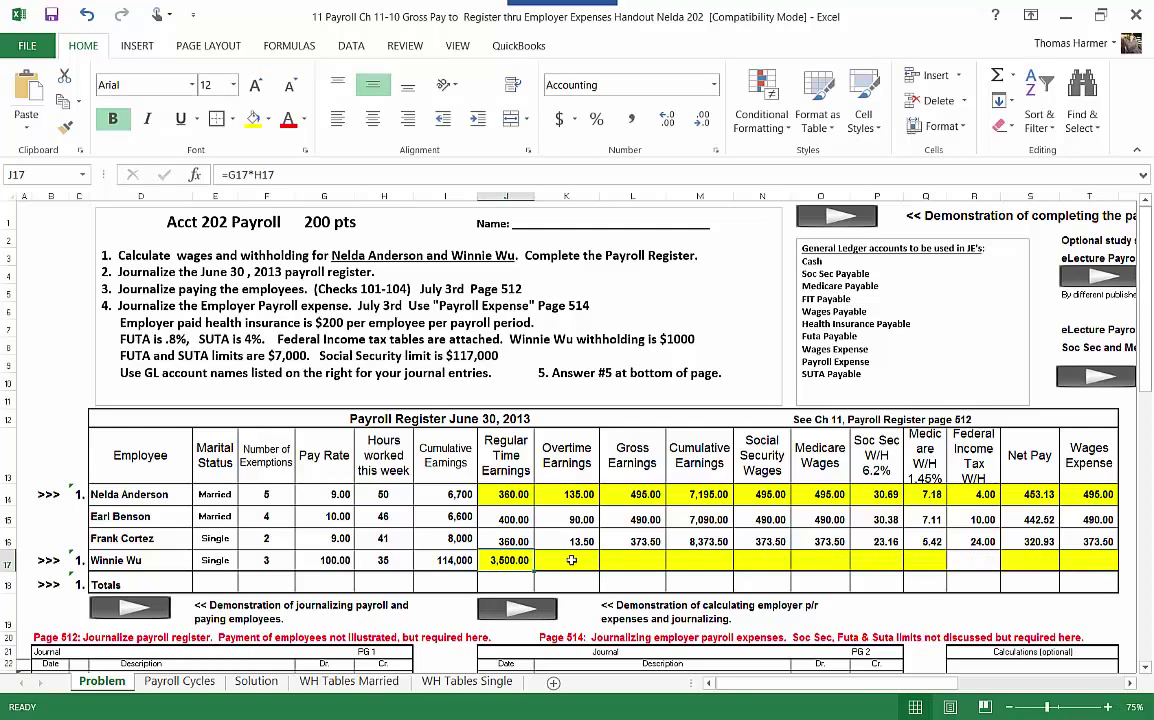
{"action": "key", "text": "Escape"}
Enter 0 as the overtime earnings in K17.
{"action": "left_click", "coordinate": [570, 560]}
{"action": "type", "text": "0"}
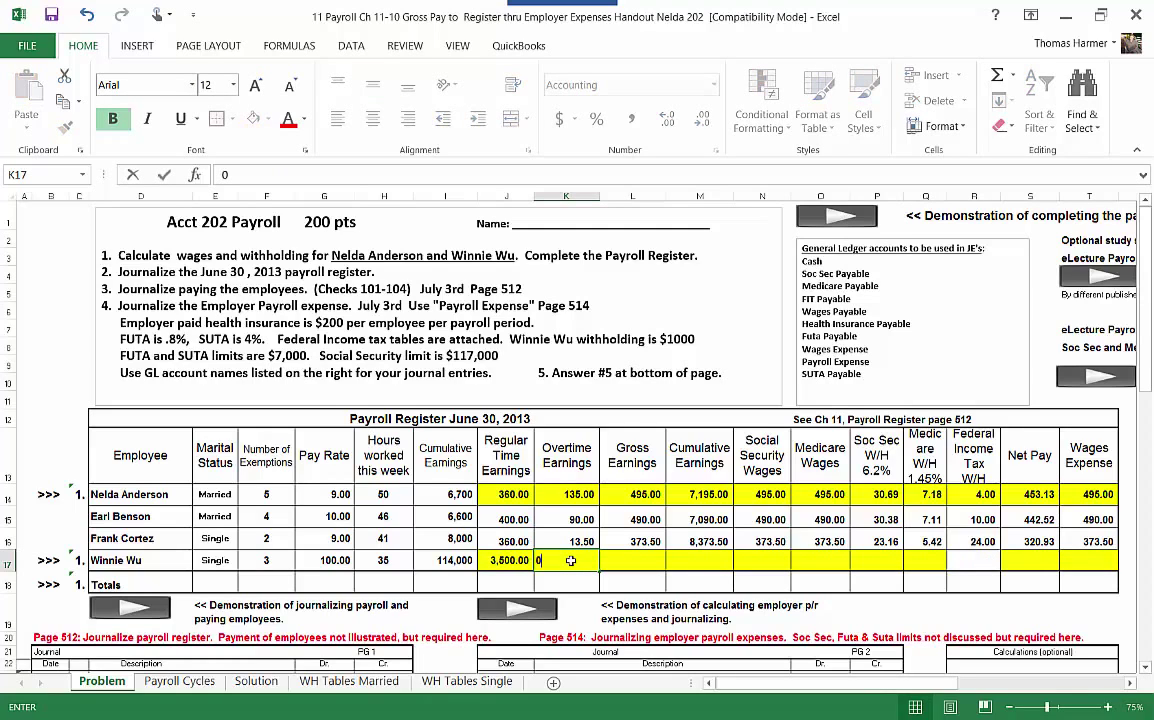
{"action": "key", "text": "Tab"}
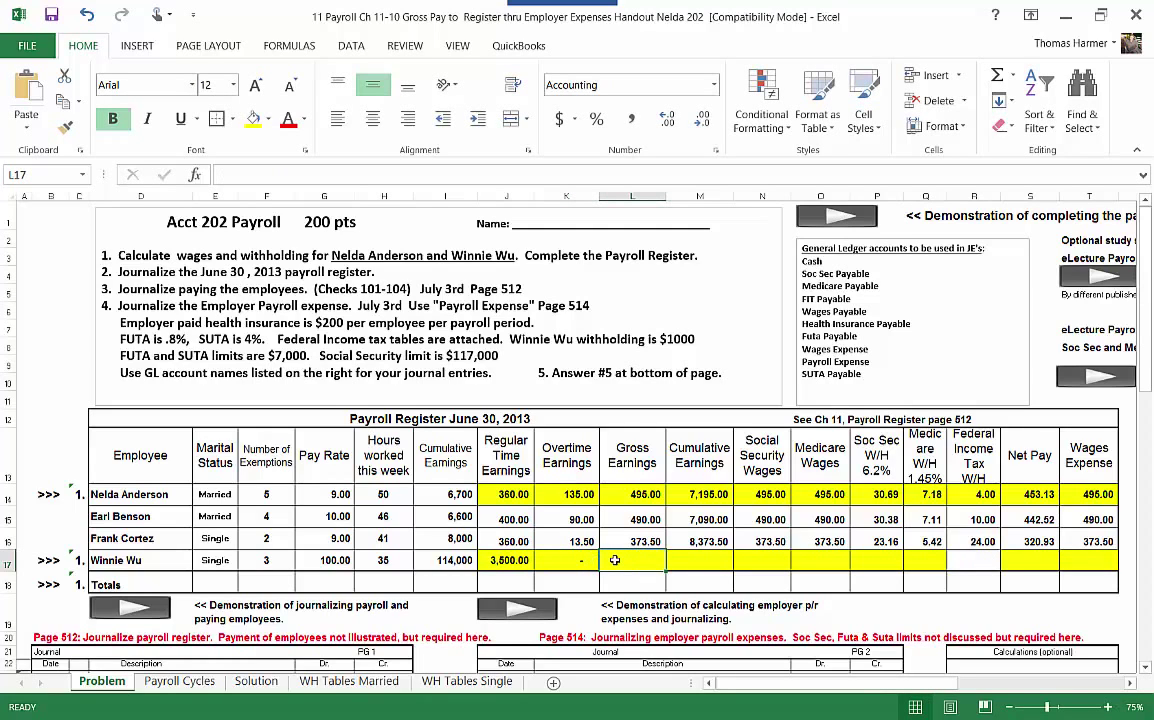
Calculate gross earnings in L17 by adding overtime and regular time earnings, using =K17+J17.
{"action": "type", "text": "="}
{"action": "left_click", "coordinate": [571, 562]}
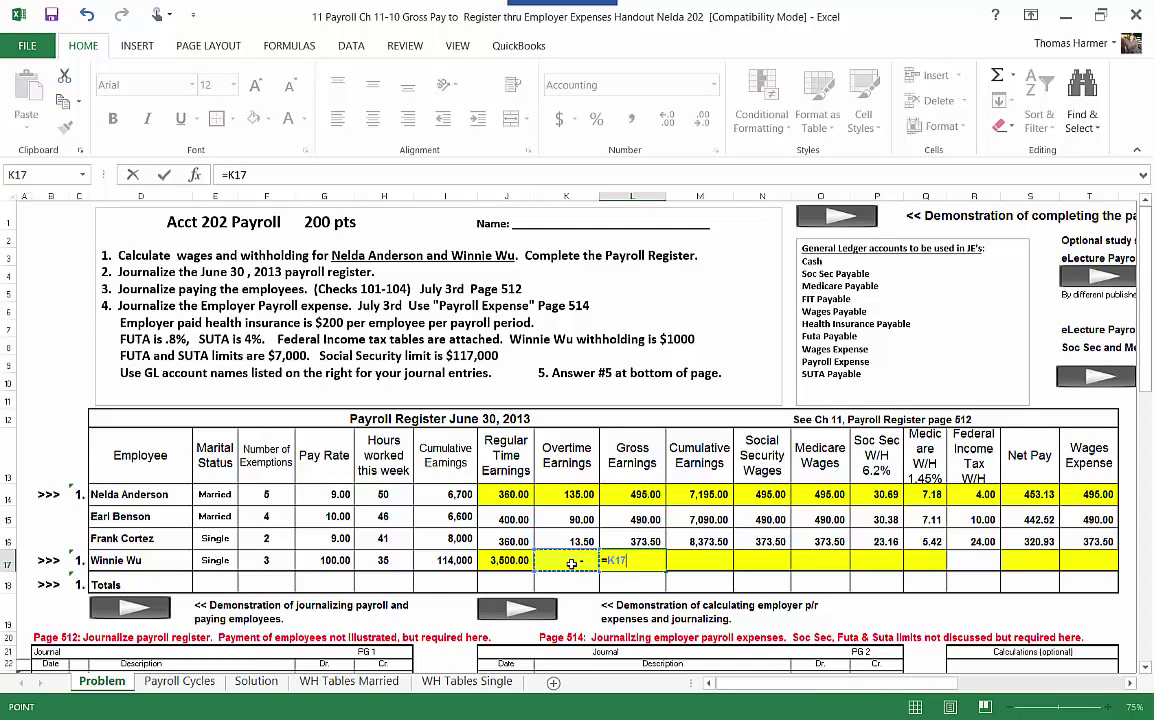
{"action": "type", "text": "+"}
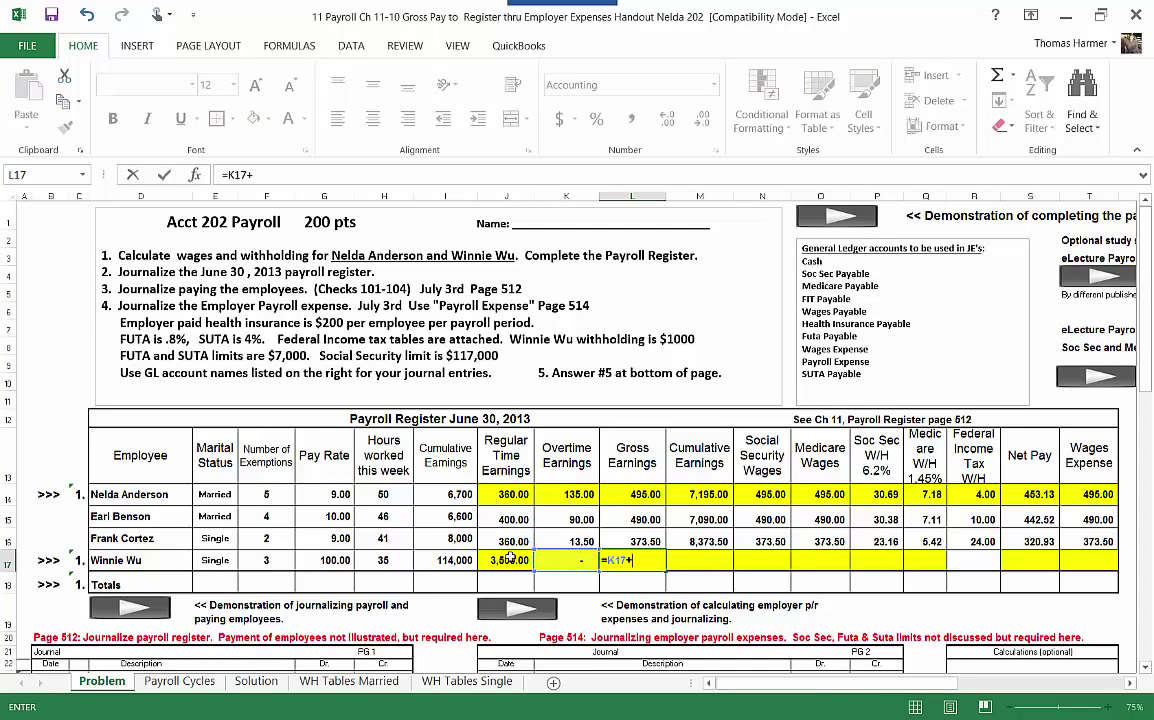
{"action": "left_click", "coordinate": [508, 562]}
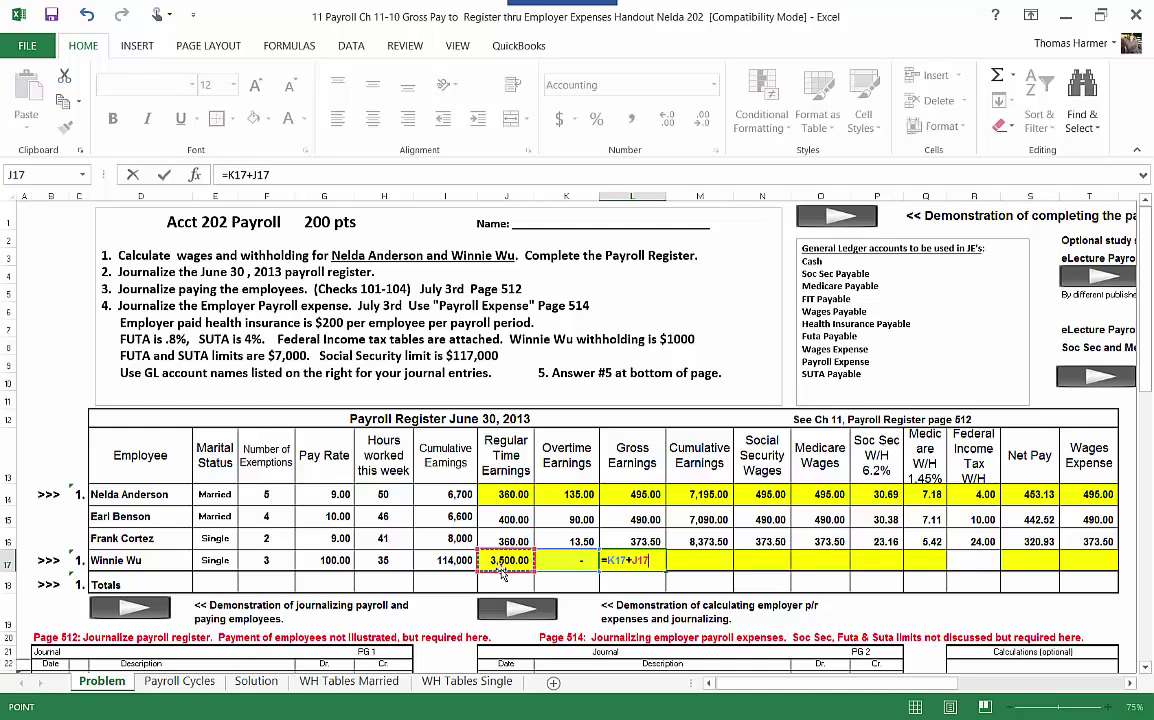
{"action": "key", "text": "Return"}
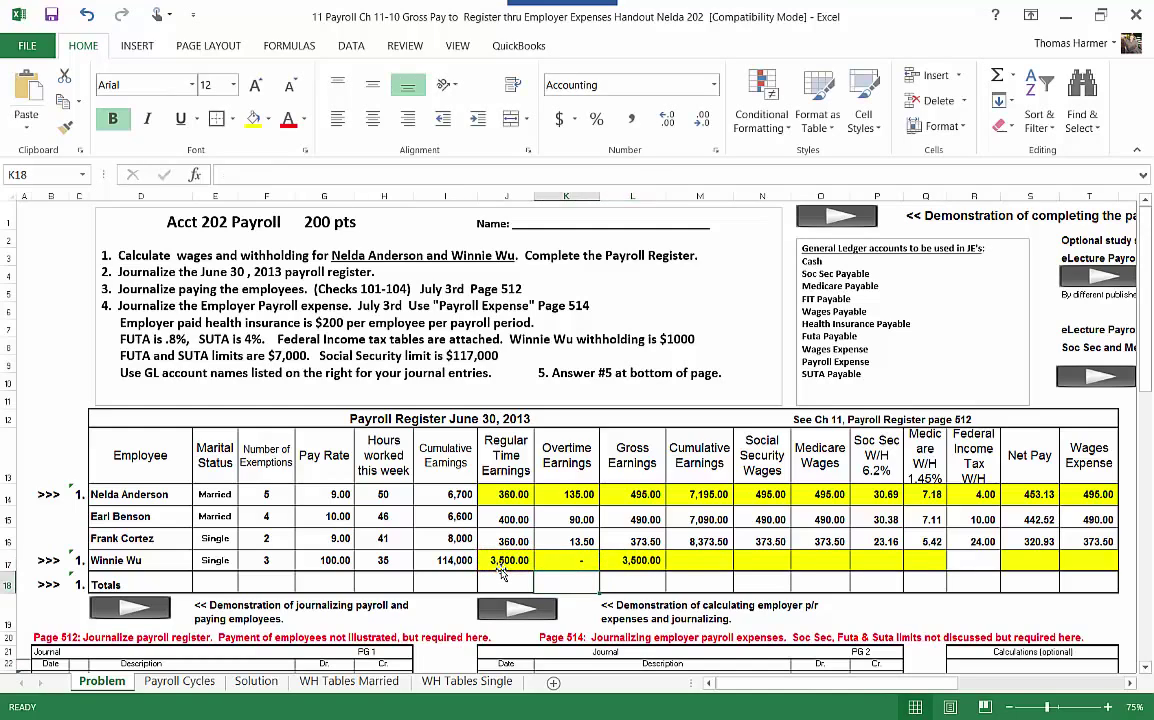
Calculate the new cumulative earnings in M17 by adding gross earnings to the prior cumulative earnings, using =L17+I17.
{"action": "left_click", "coordinate": [693, 561]}
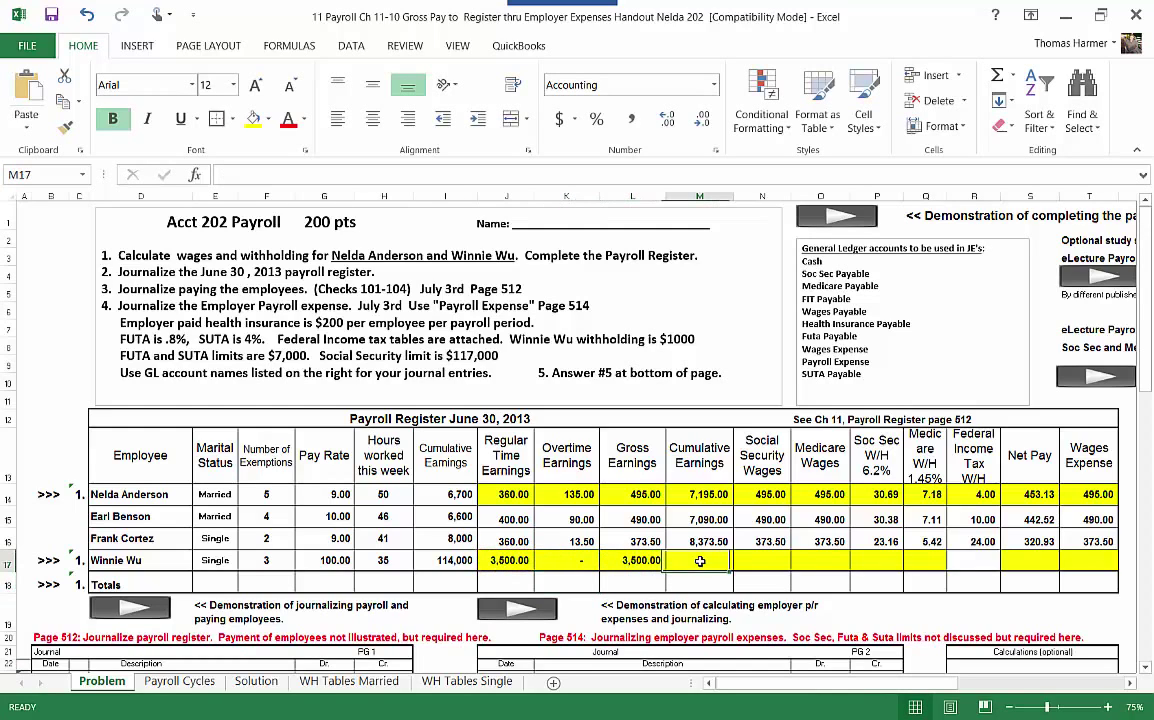
{"action": "type", "text": "="}
{"action": "left_click", "coordinate": [638, 561]}
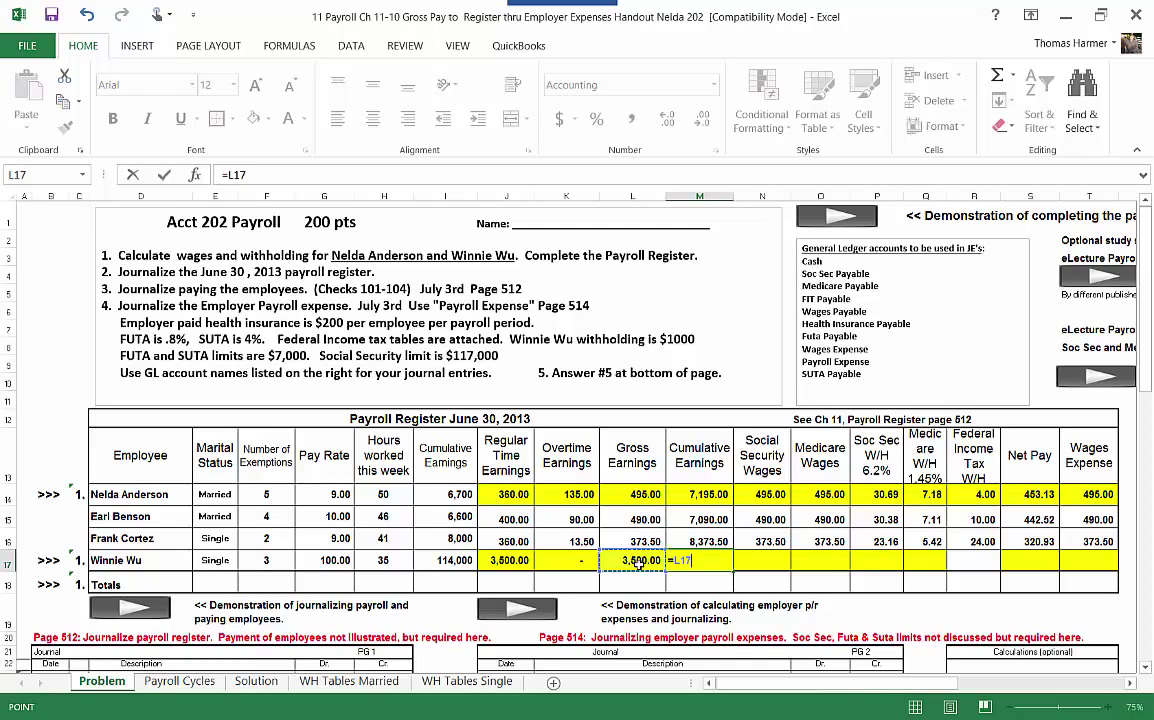
{"action": "type", "text": "+"}
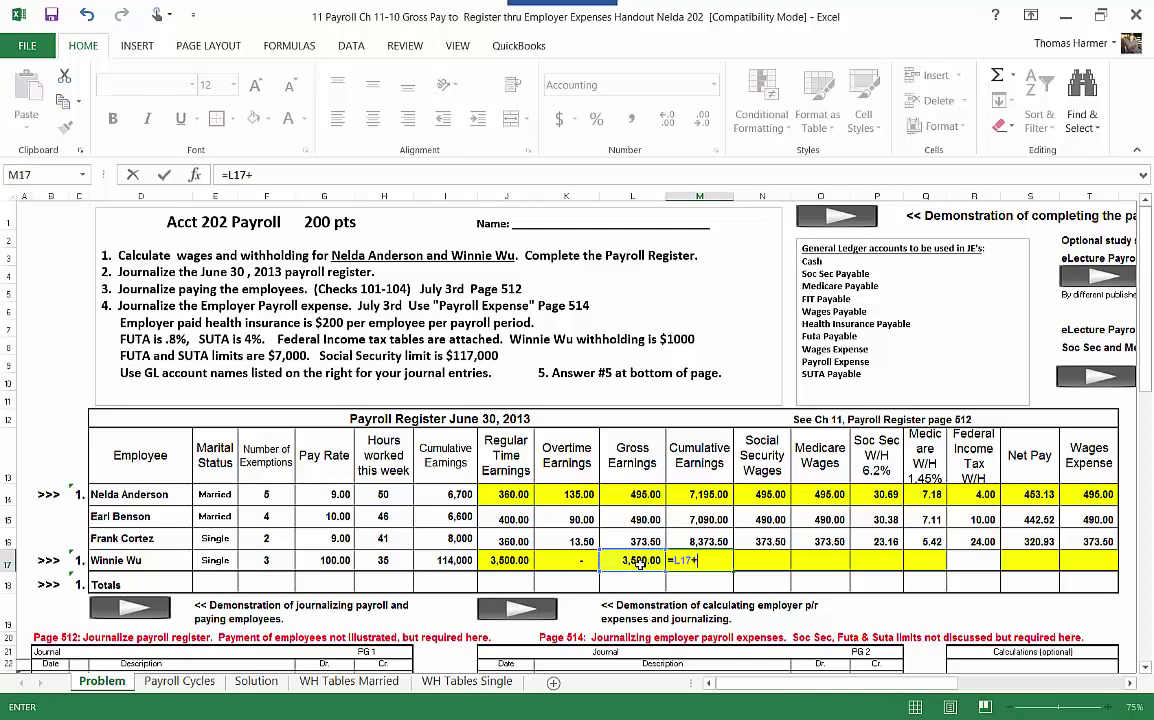
{"action": "left_click", "coordinate": [427, 568]}
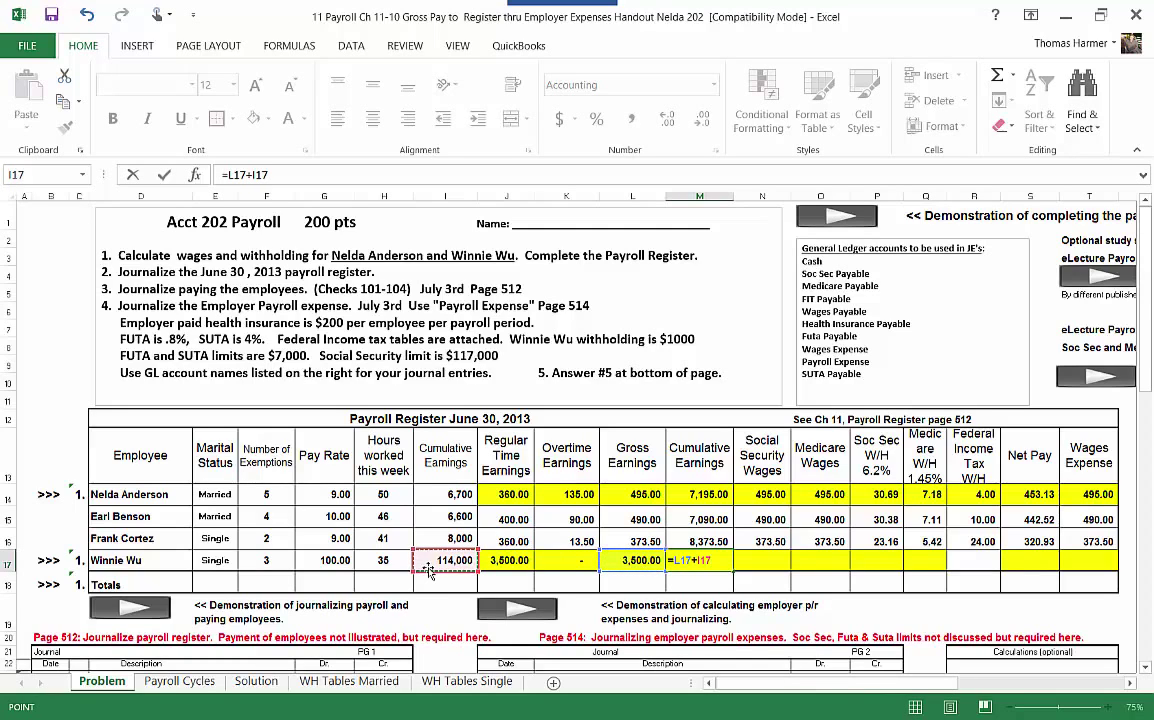
{"action": "key", "text": "Return"}
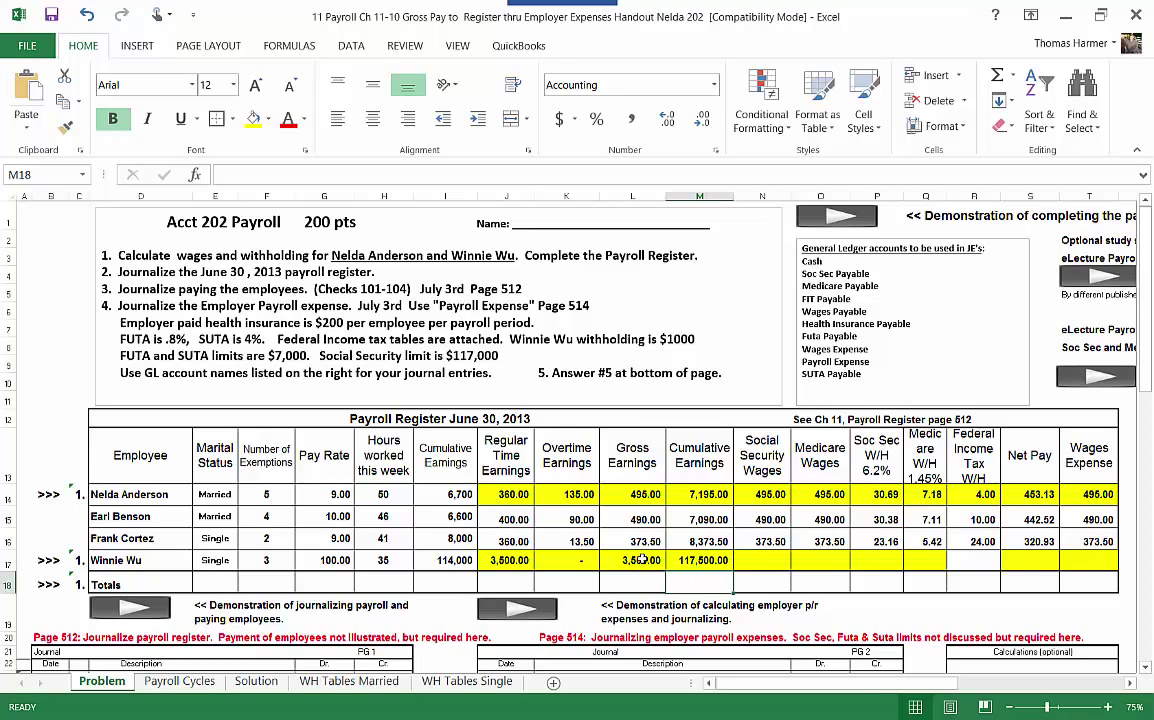
Enter 3000 as the Social Security wages in N17 and 3500 as the Medicare wages in O17.
{"action": "left_click", "coordinate": [769, 561]}
{"action": "type", "text": "3000"}
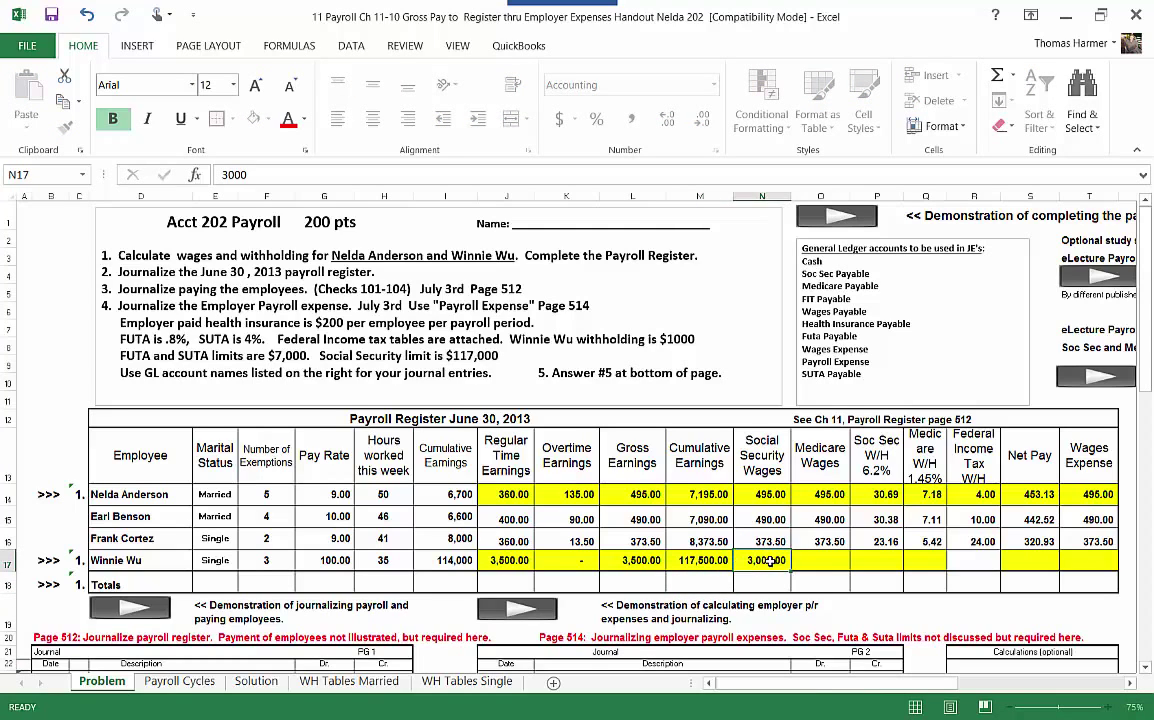
{"action": "left_click", "coordinate": [824, 564]}
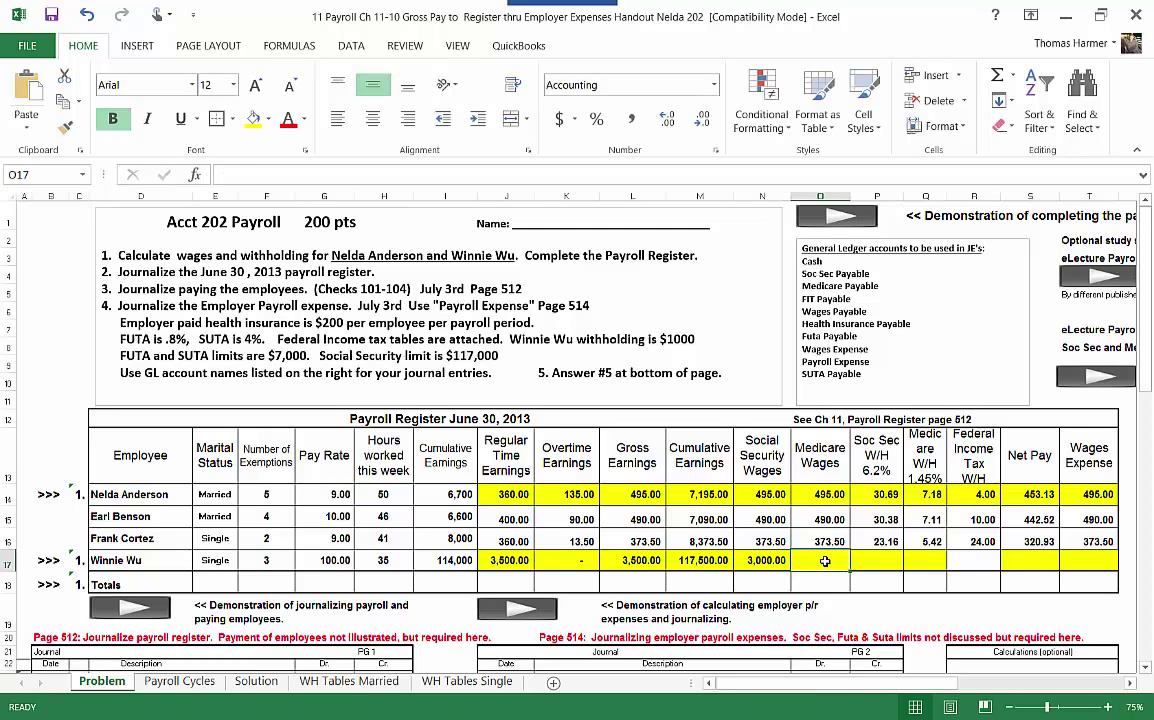
{"action": "type", "text": "3500"}
{"action": "key", "text": "Tab"}
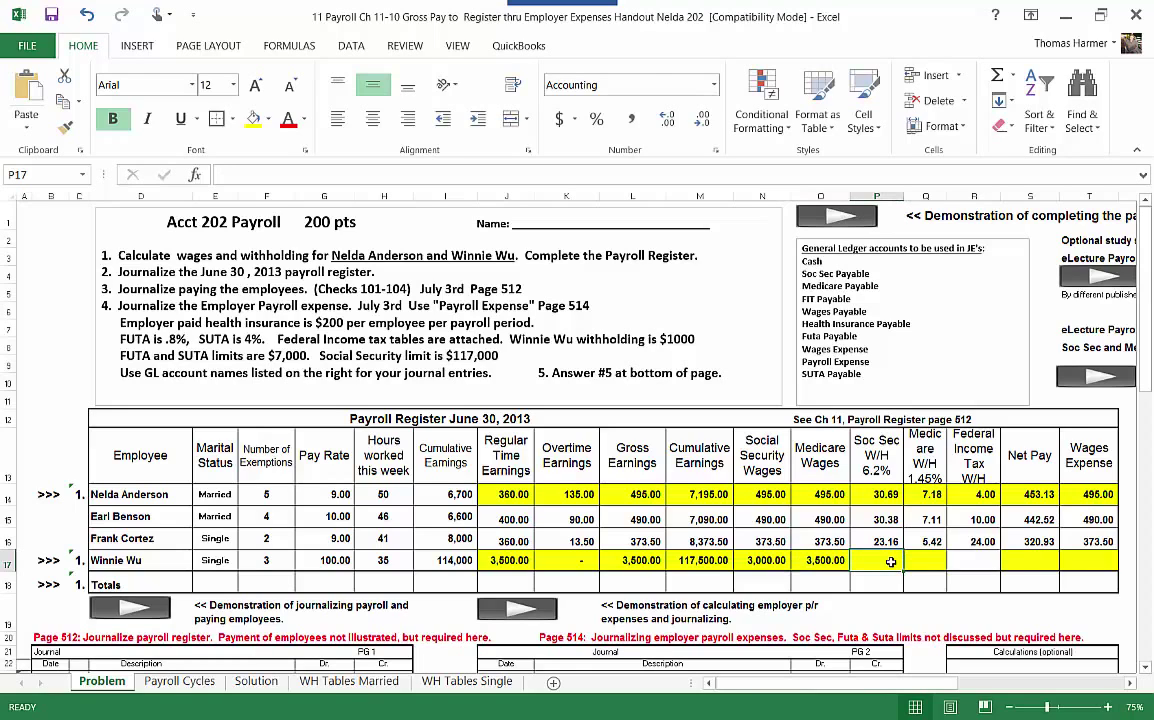
Calculate the Social Security withholding in P17 as 6.2% of gross earnings, using =.062*L17.
{"action": "type", "text": "="}
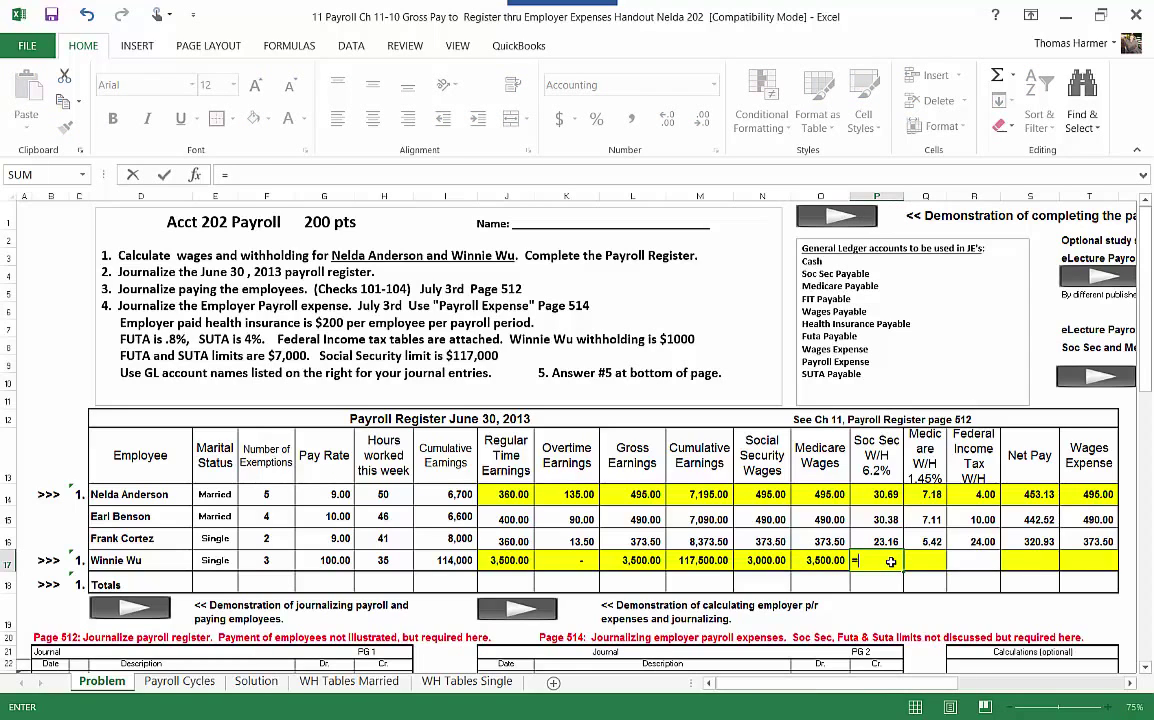
{"action": "type", "text": ".062*"}
{"action": "left_click", "coordinate": [637, 560]}
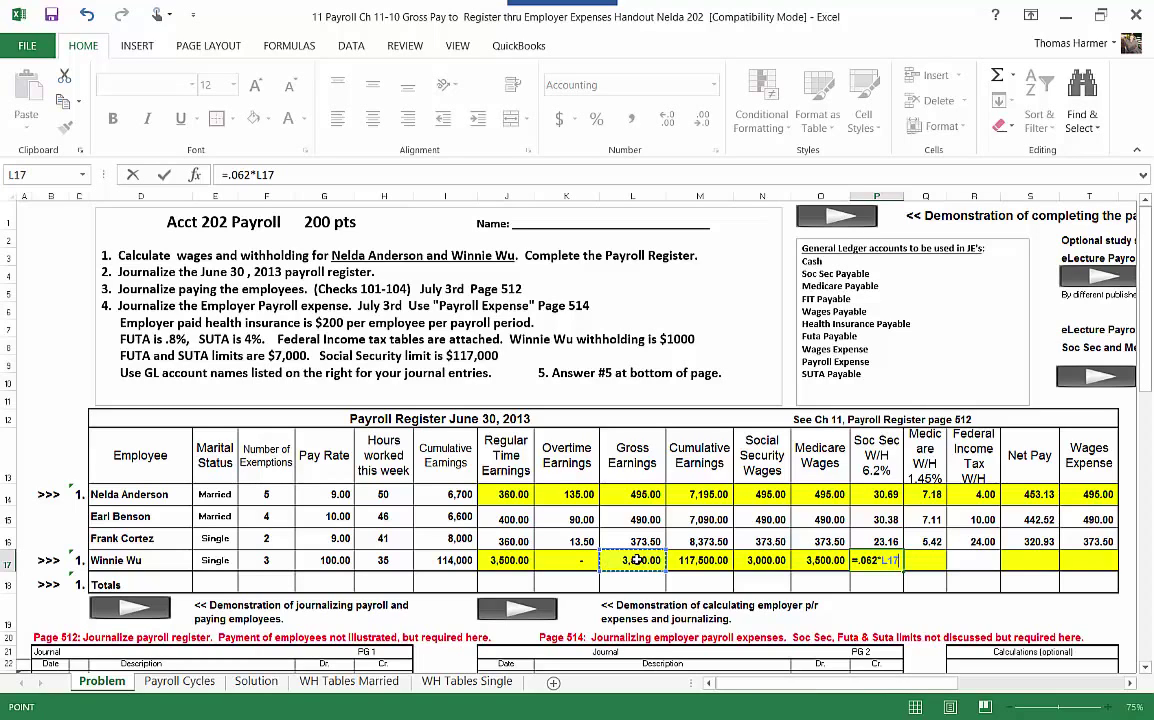
{"action": "key", "text": "Return"}
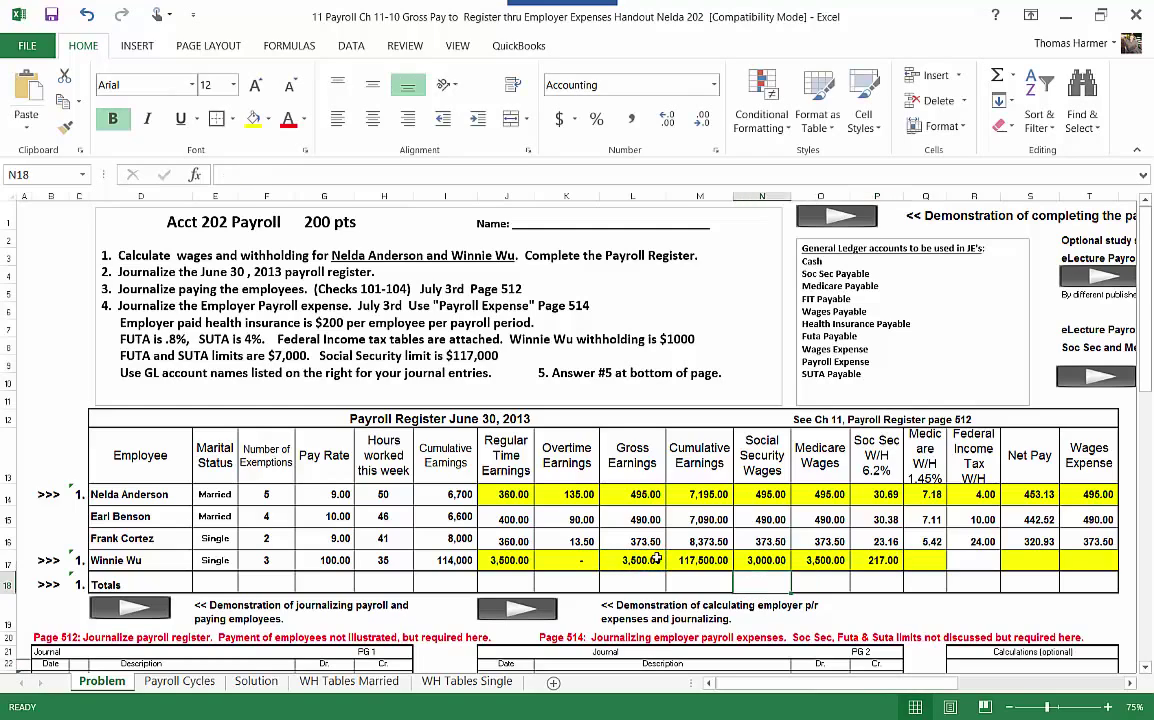
Recalculate the Social Security withholding in P17 from the Social Security wages, using =.062*N17.
{"action": "left_click", "coordinate": [877, 560]}
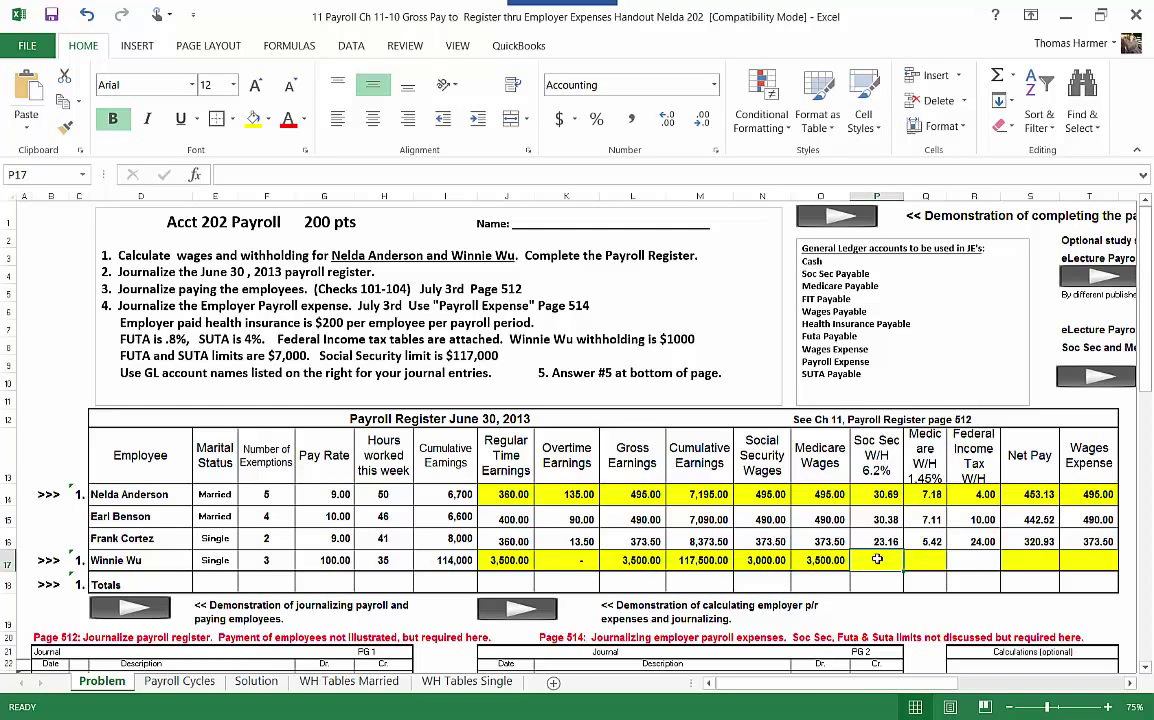
{"action": "type", "text": "="}
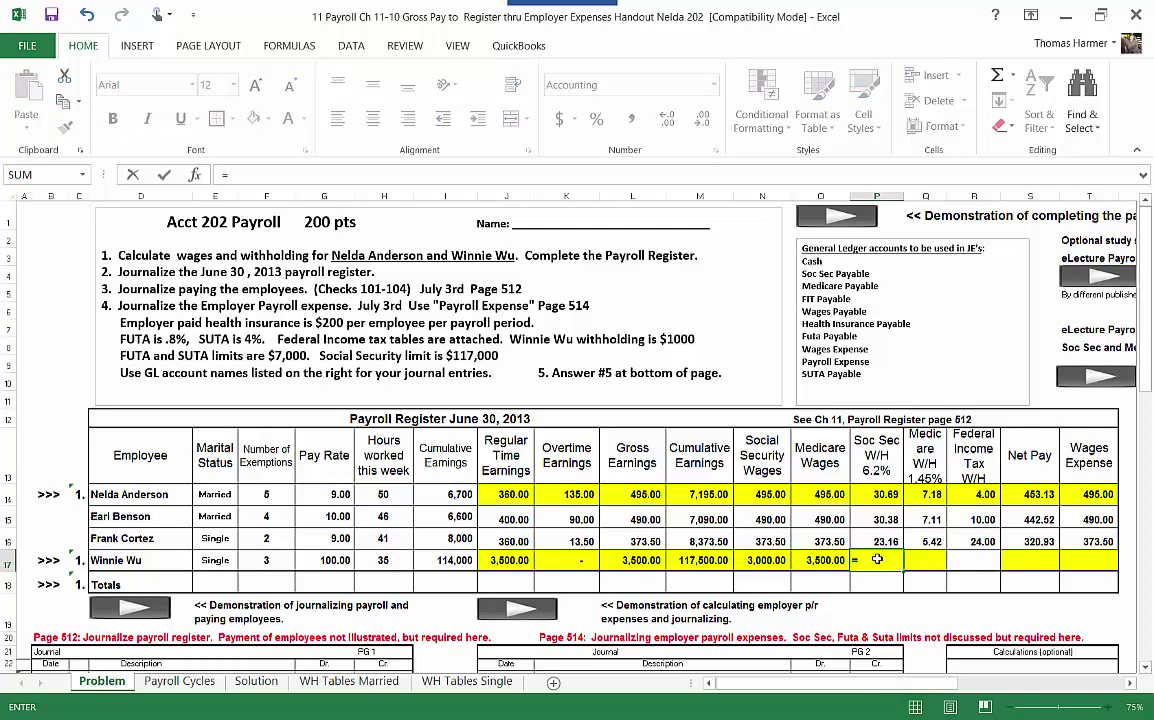
{"action": "type", "text": ".062*"}
{"action": "left_click", "coordinate": [755, 561]}
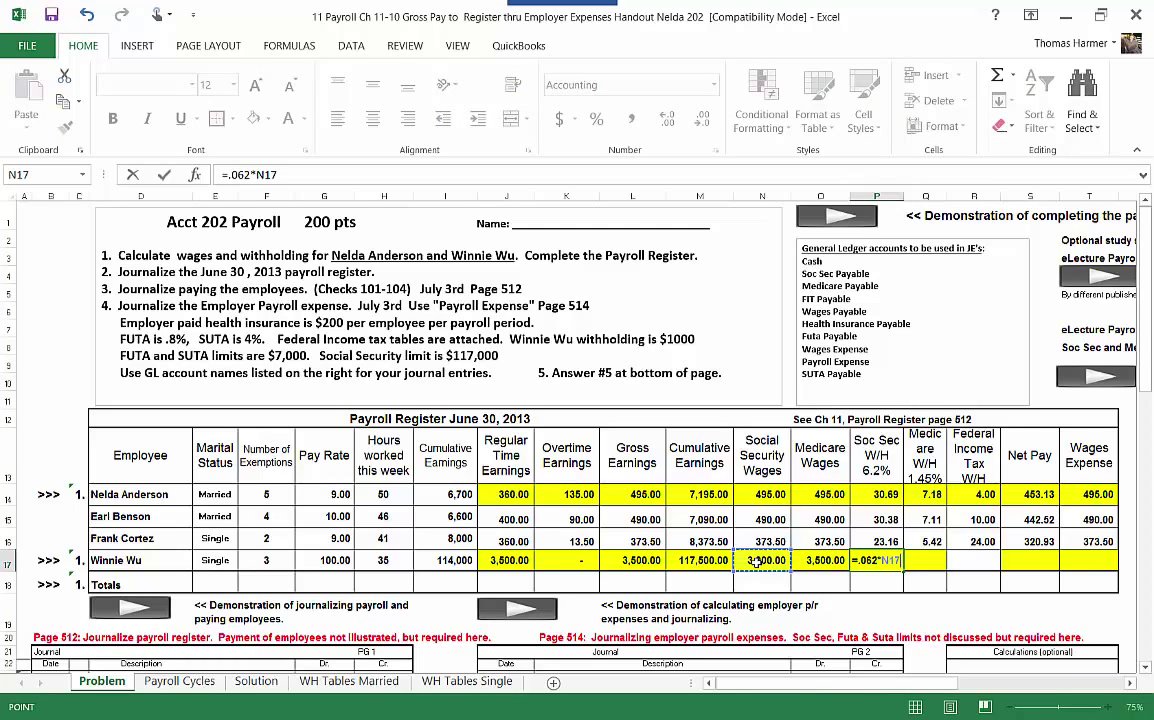
{"action": "key", "text": "Return"}
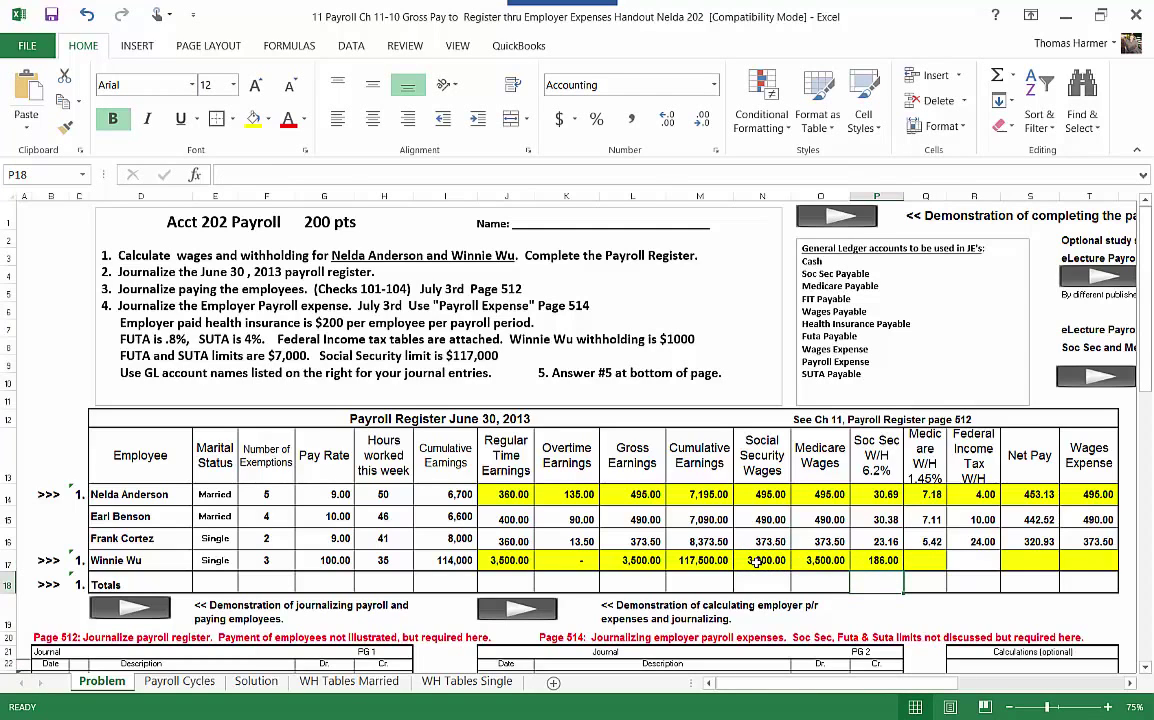
Calculate the Medicare withholding in Q17 as 1.45% of the Medicare wages, using =.0145*O17.
{"action": "left_click", "coordinate": [927, 560]}
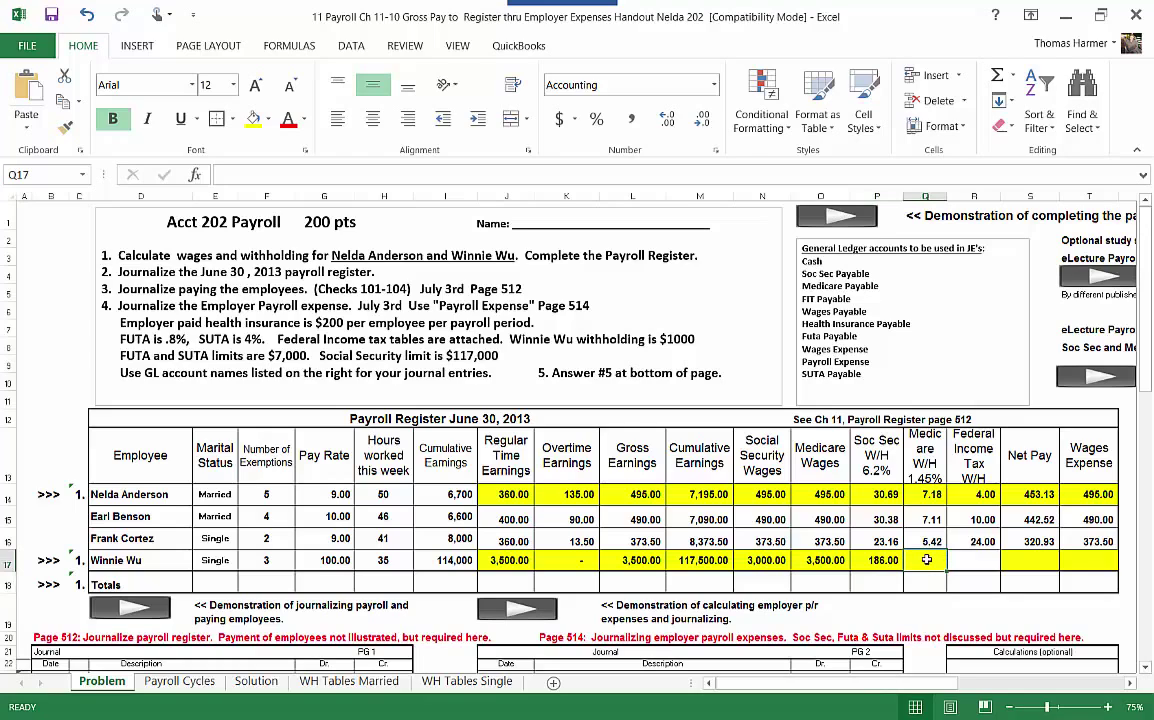
{"action": "type", "text": "=."}
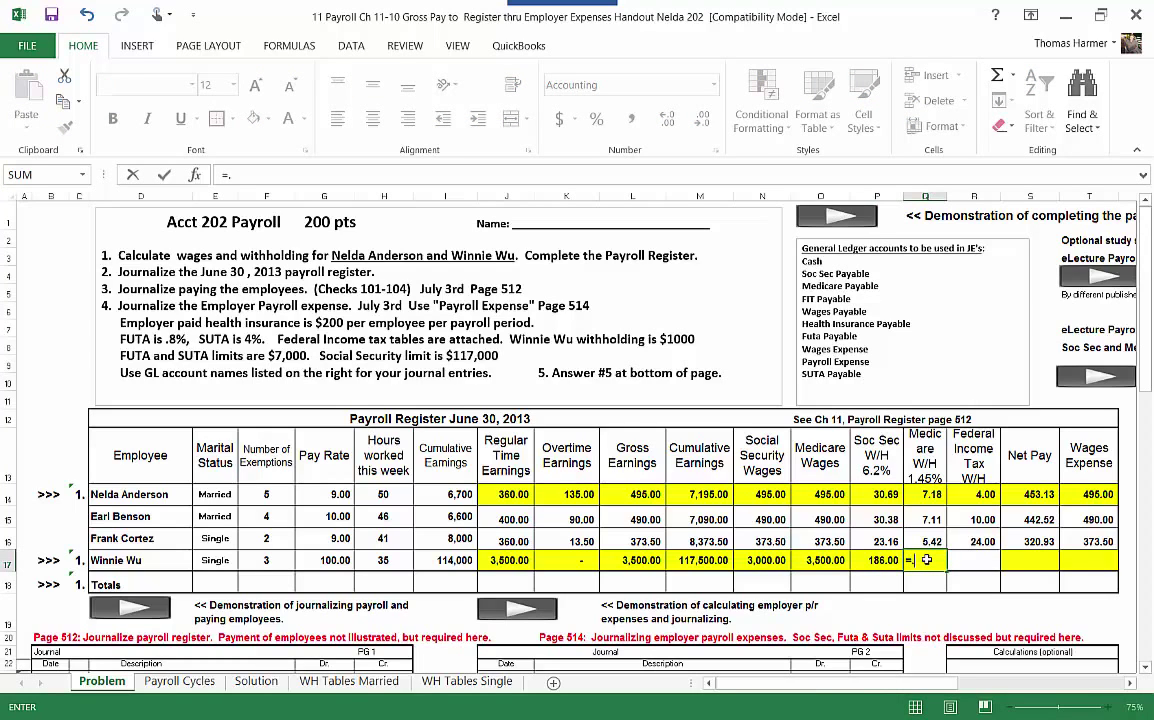
{"action": "type", "text": "0145*"}
{"action": "left_click", "coordinate": [820, 560]}
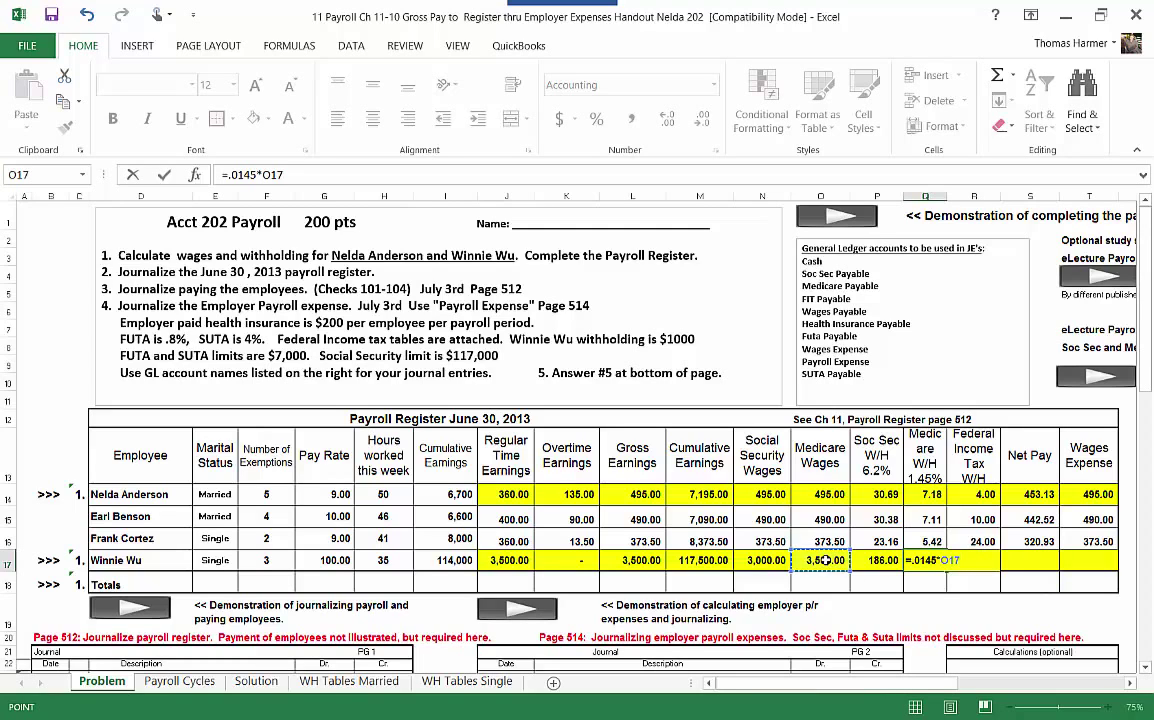
{"action": "key", "text": "Return"}
Enter 1000 as the federal income tax withholding in R17.
{"action": "left_click", "coordinate": [968, 560]}
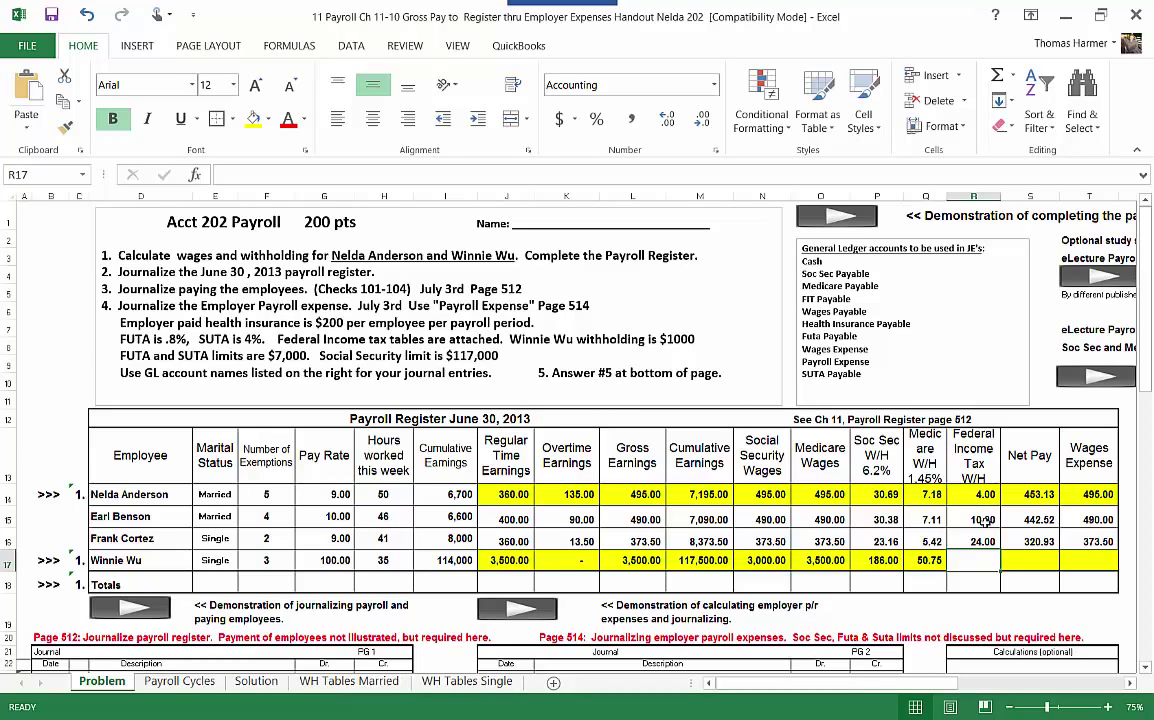
{"action": "type", "text": "1000"}
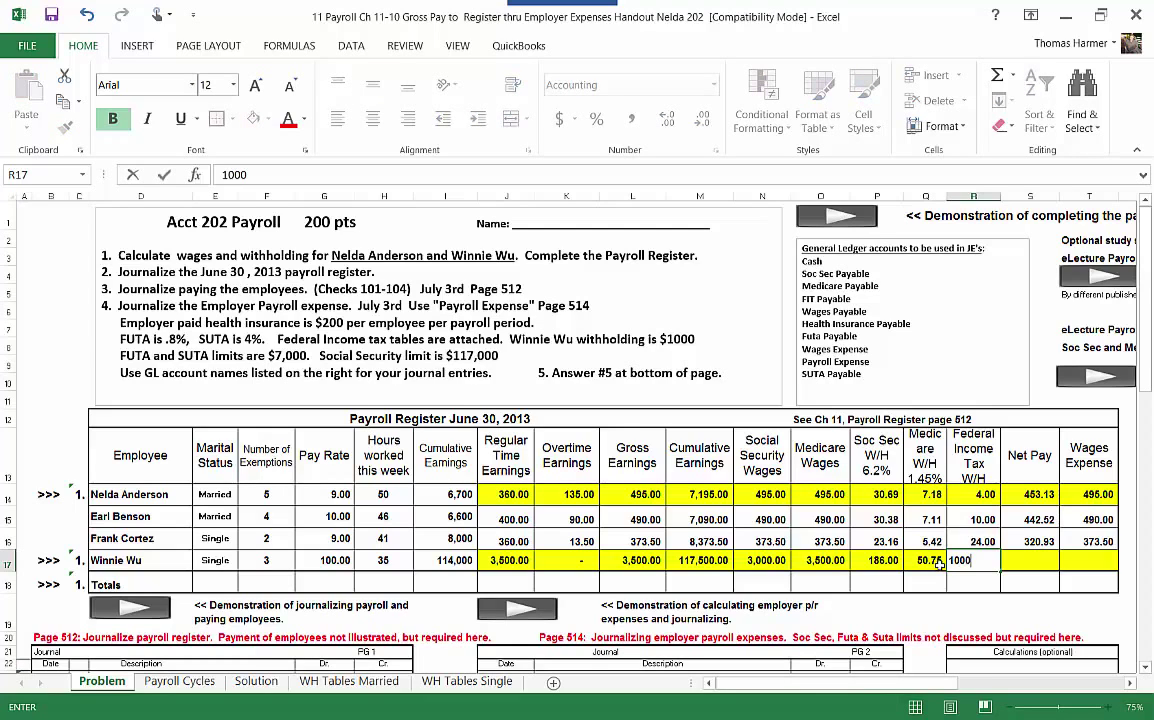
{"action": "key", "text": "Tab"}
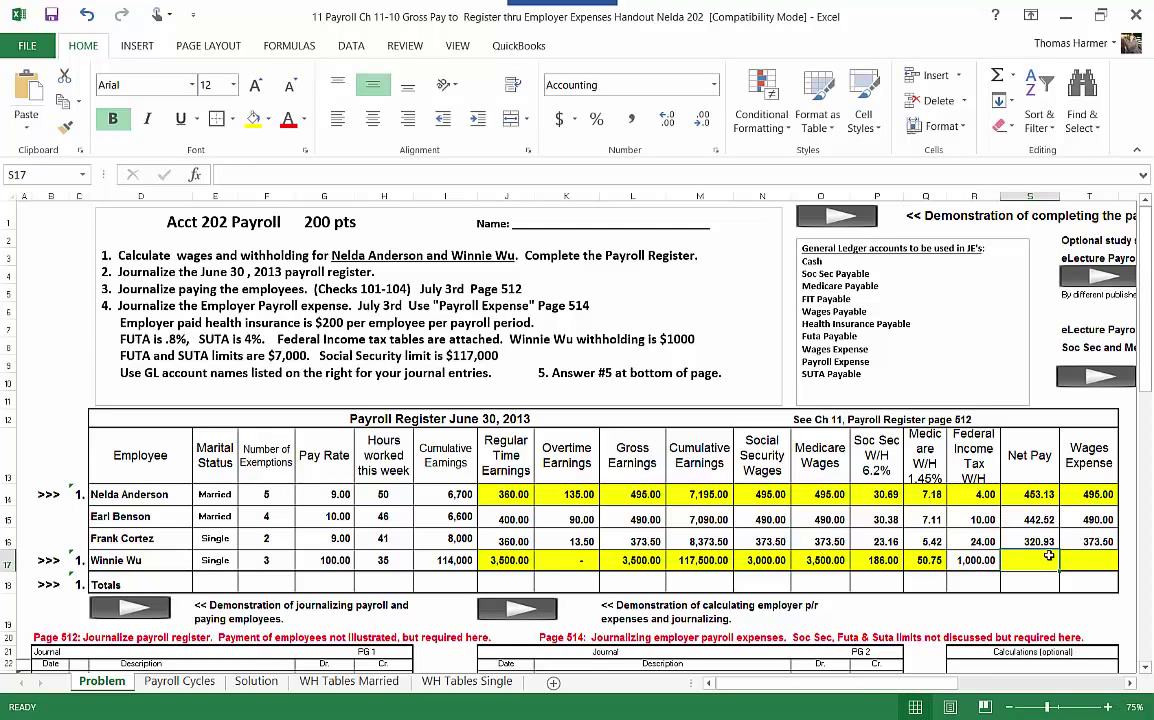
Calculate net pay in S17 by subtracting the three withholdings from gross earnings, using =L17-P17-Q17-R17.
{"action": "type", "text": "="}
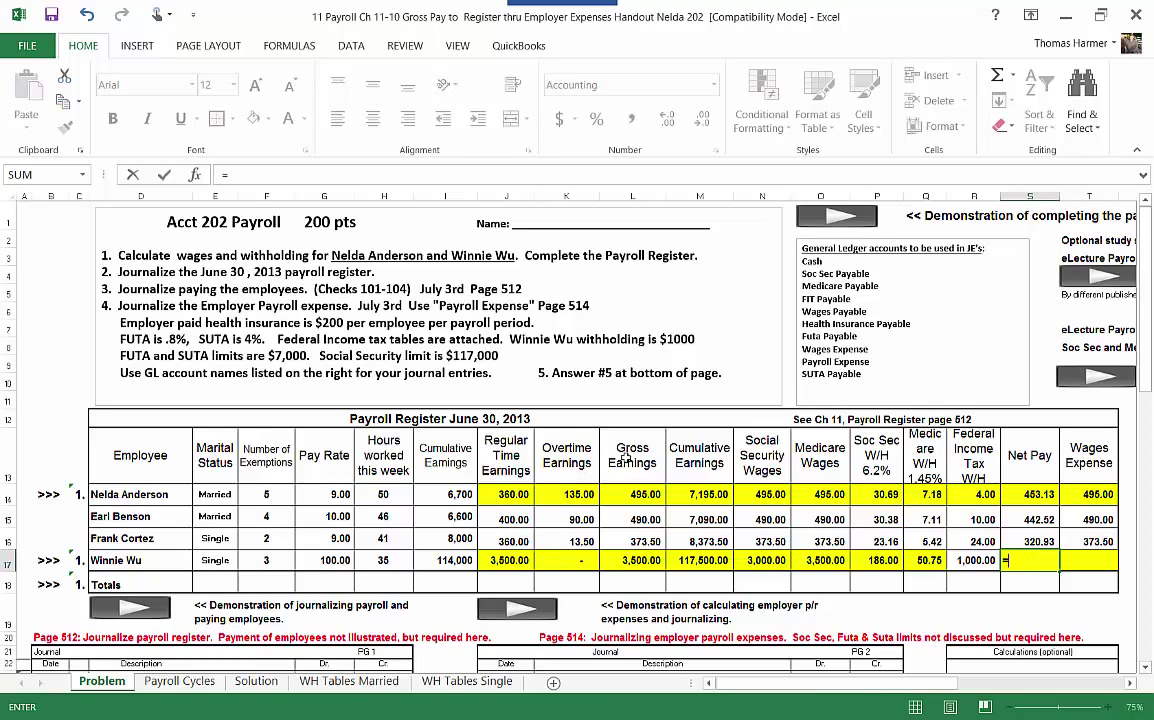
{"action": "left_click", "coordinate": [640, 560]}
{"action": "type", "text": "-"}
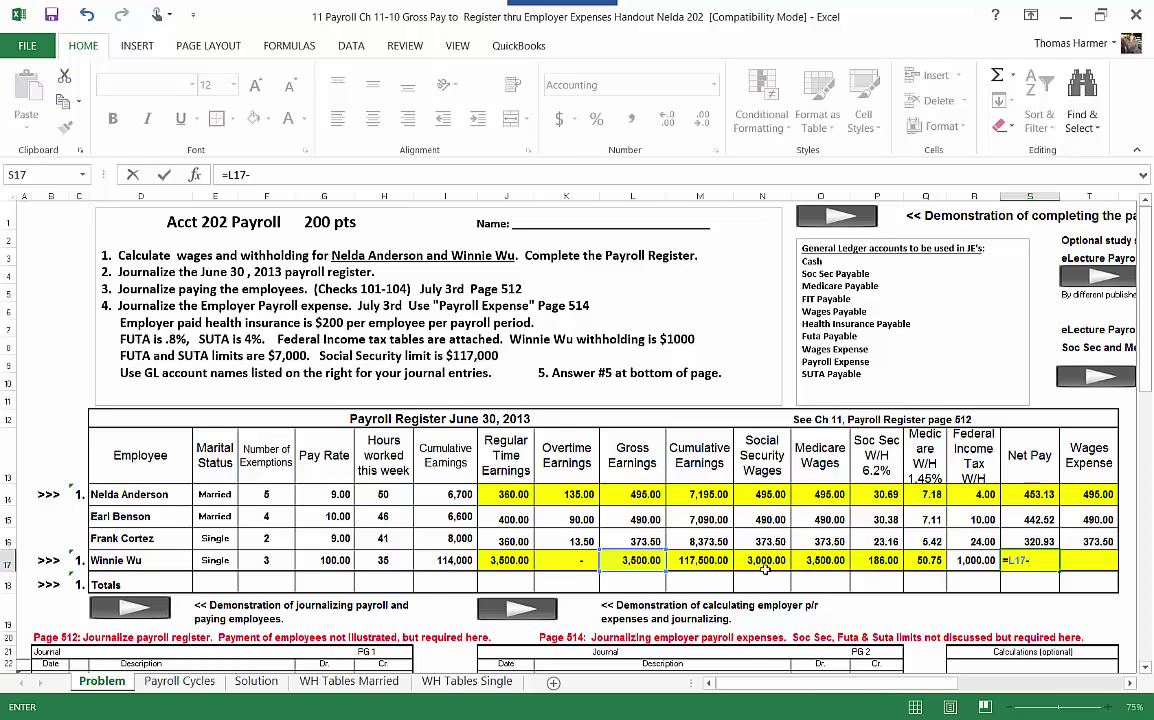
{"action": "left_click", "coordinate": [886, 560]}
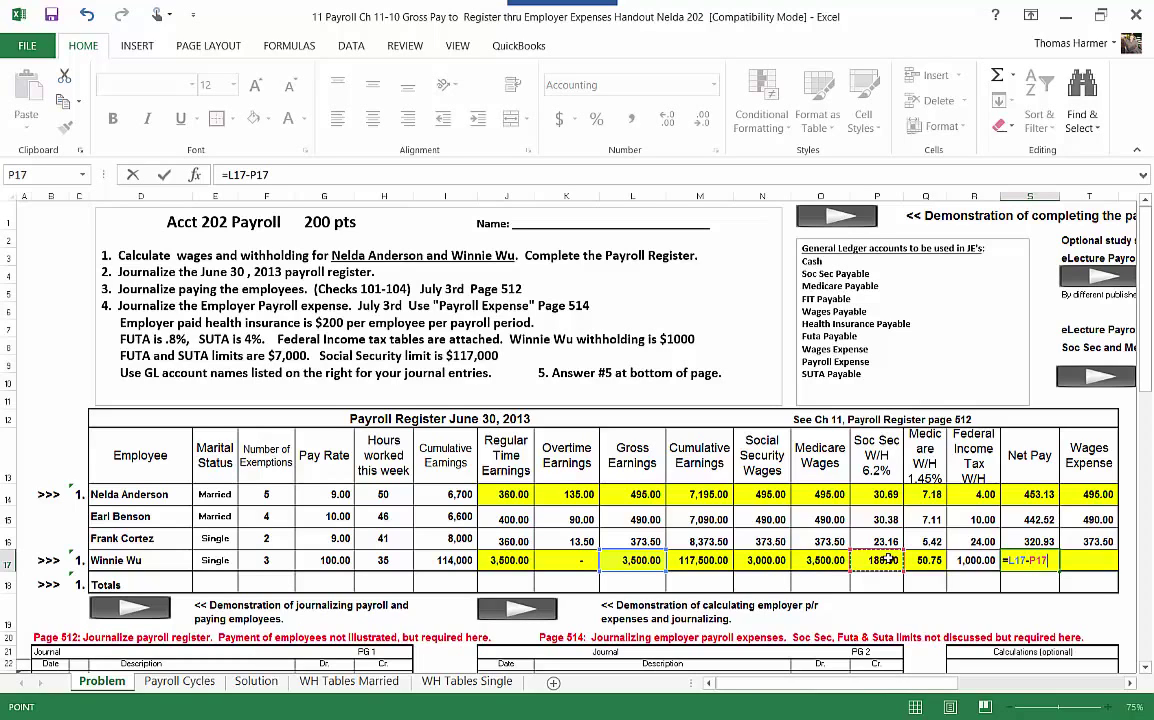
{"action": "type", "text": "-"}
{"action": "left_click", "coordinate": [930, 560]}
{"action": "type", "text": "-"}
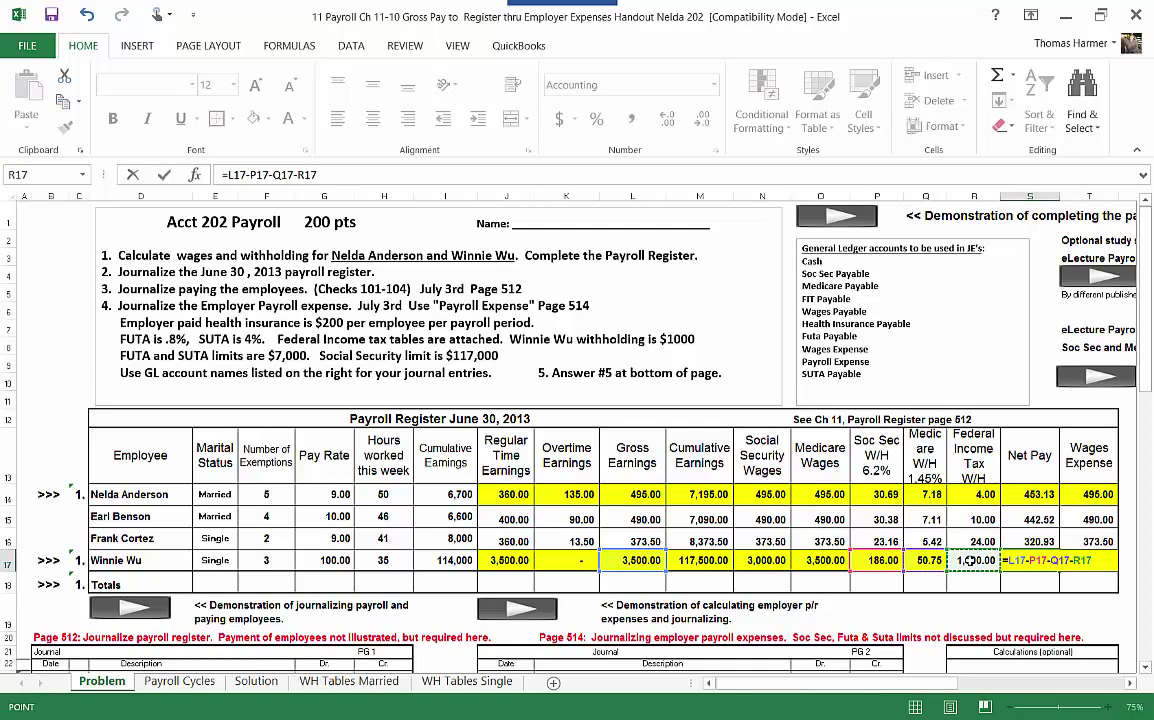
{"action": "left_click", "coordinate": [965, 560]}
{"action": "key", "text": "Return"}
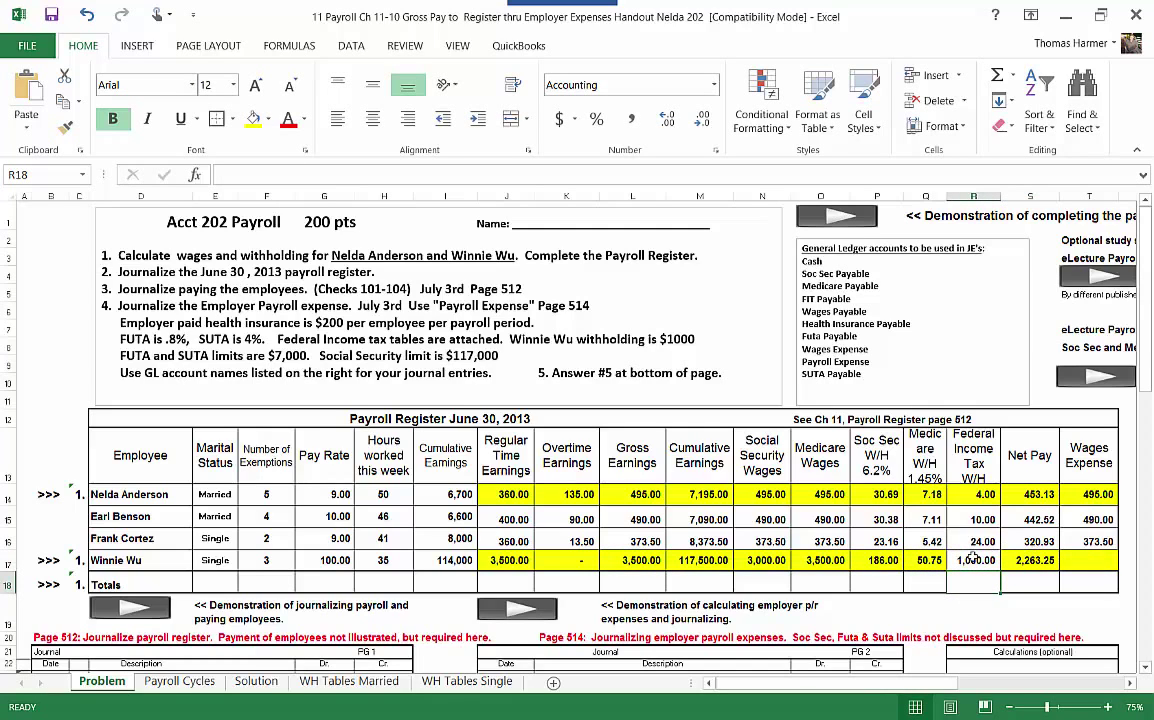
Set the wages expense in T17 equal to the gross earnings, using =L17.
{"action": "left_click", "coordinate": [1105, 560]}
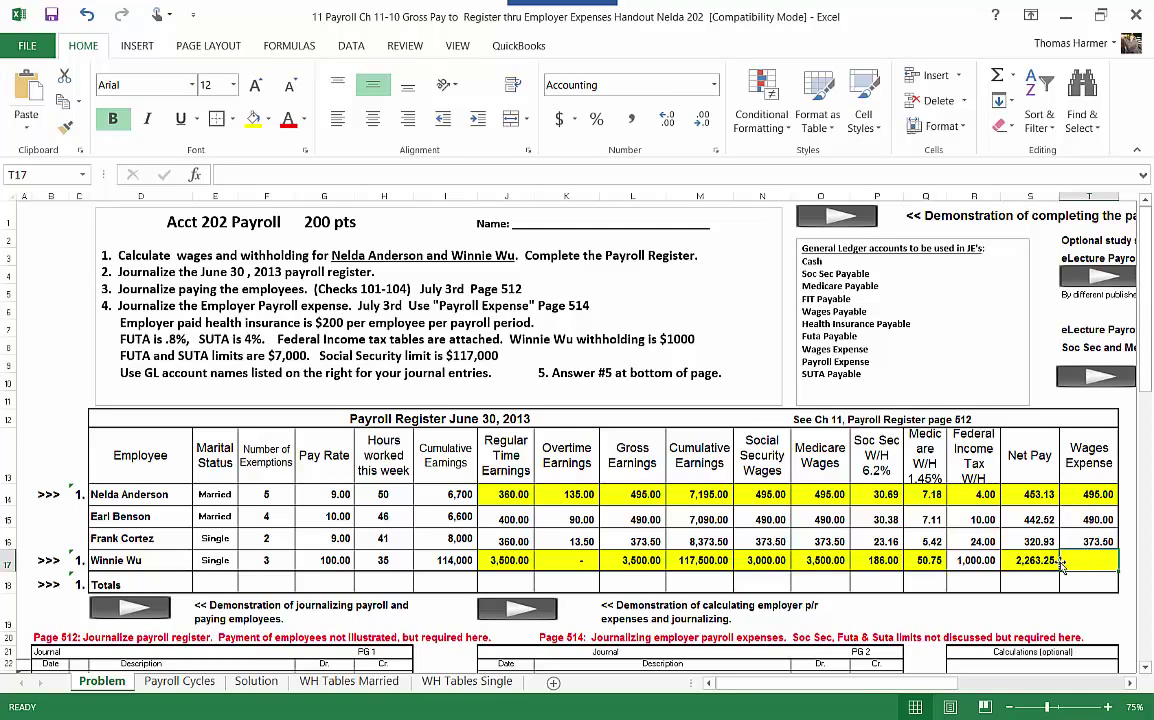
{"action": "type", "text": "="}
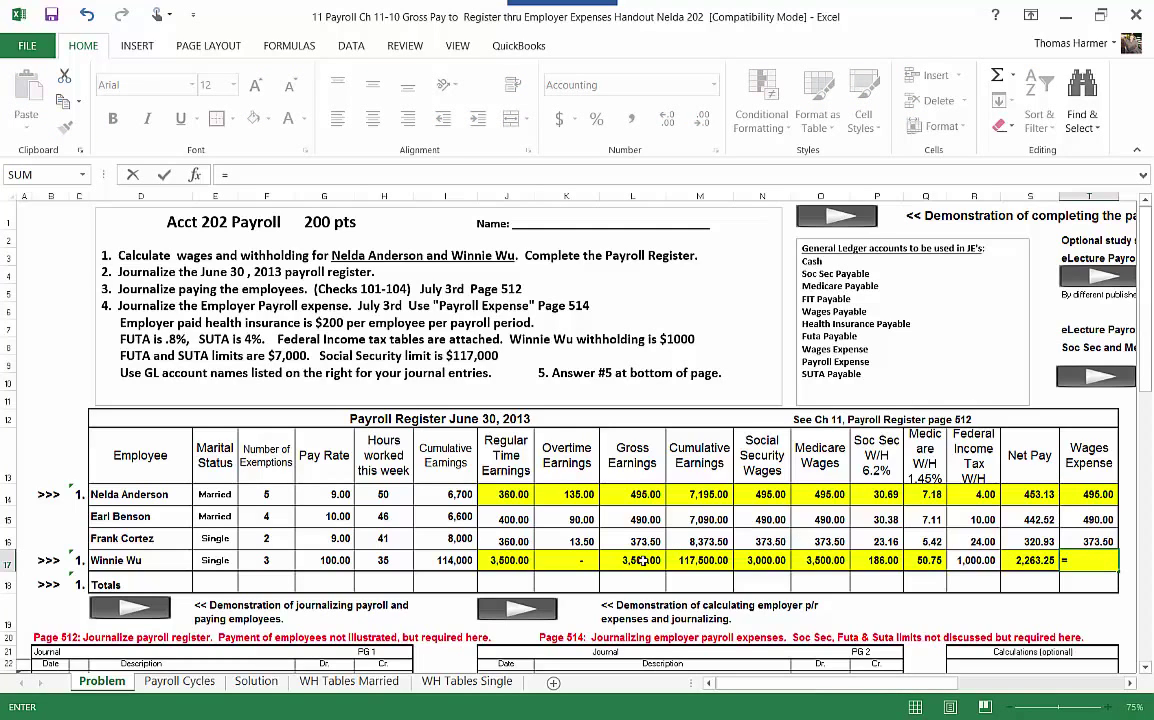
{"action": "left_click", "coordinate": [640, 561]}
{"action": "key", "text": "Return"}
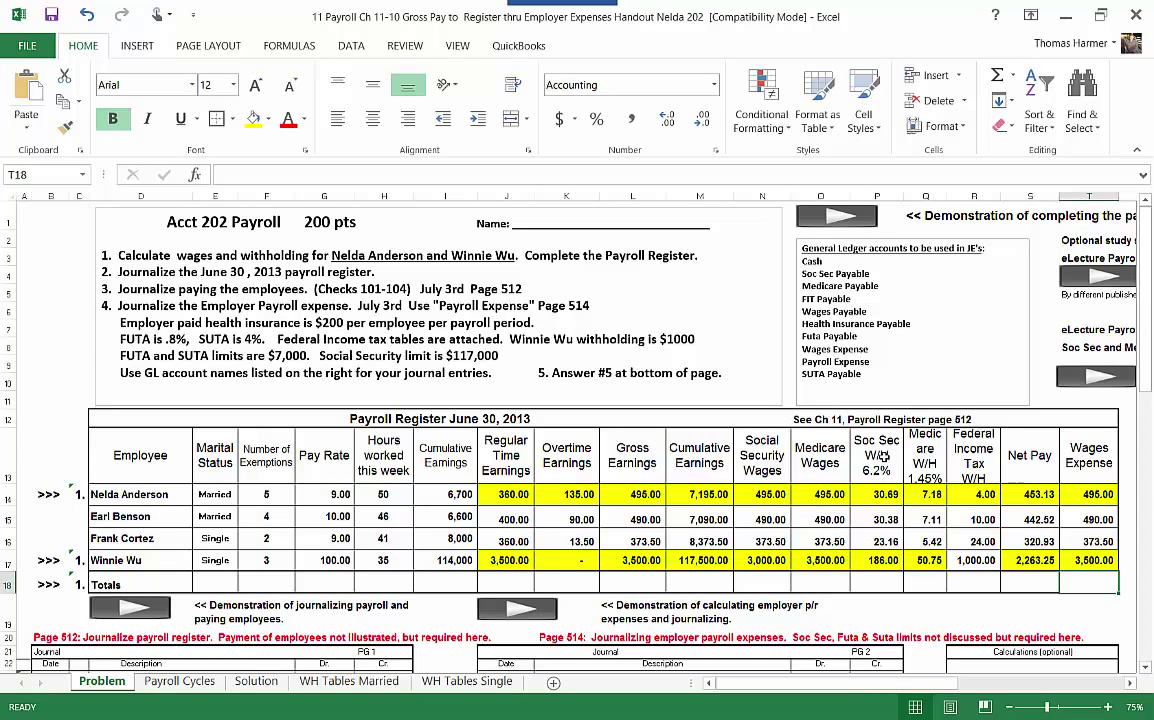
Total the Social Security withholding in P18 with =SUM(P14:P17) and copy the formula across the totals row through T18.
{"action": "left_click", "coordinate": [878, 580]}
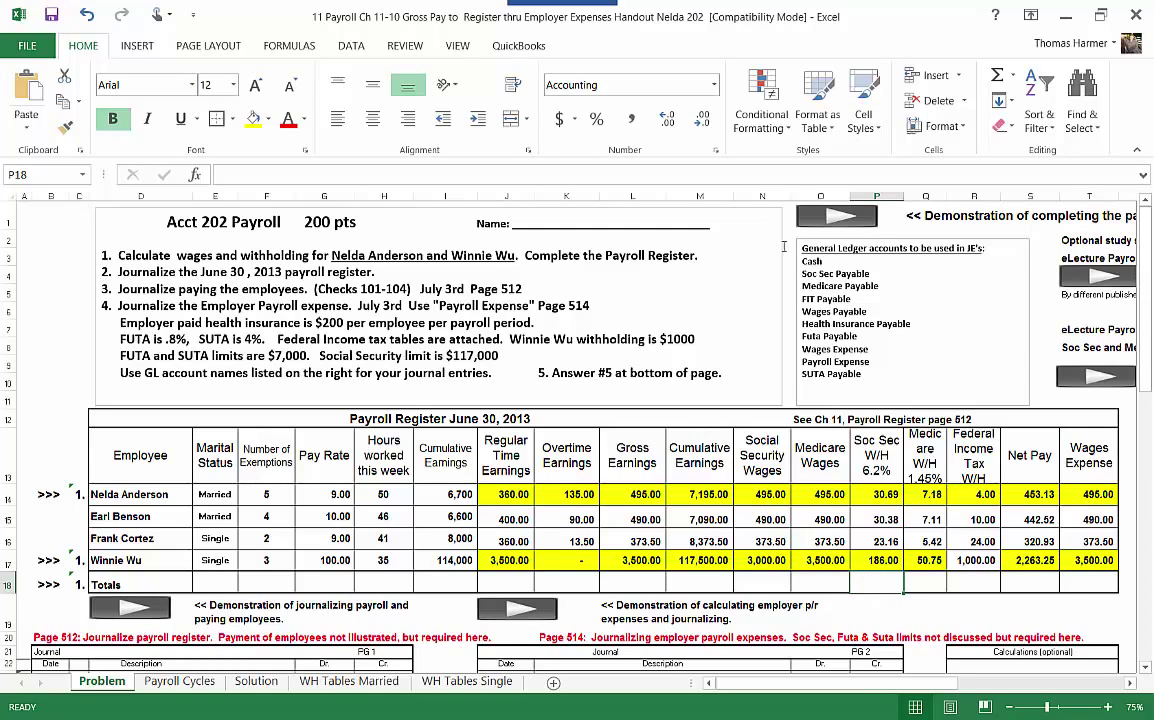
{"action": "left_click", "coordinate": [998, 76]}
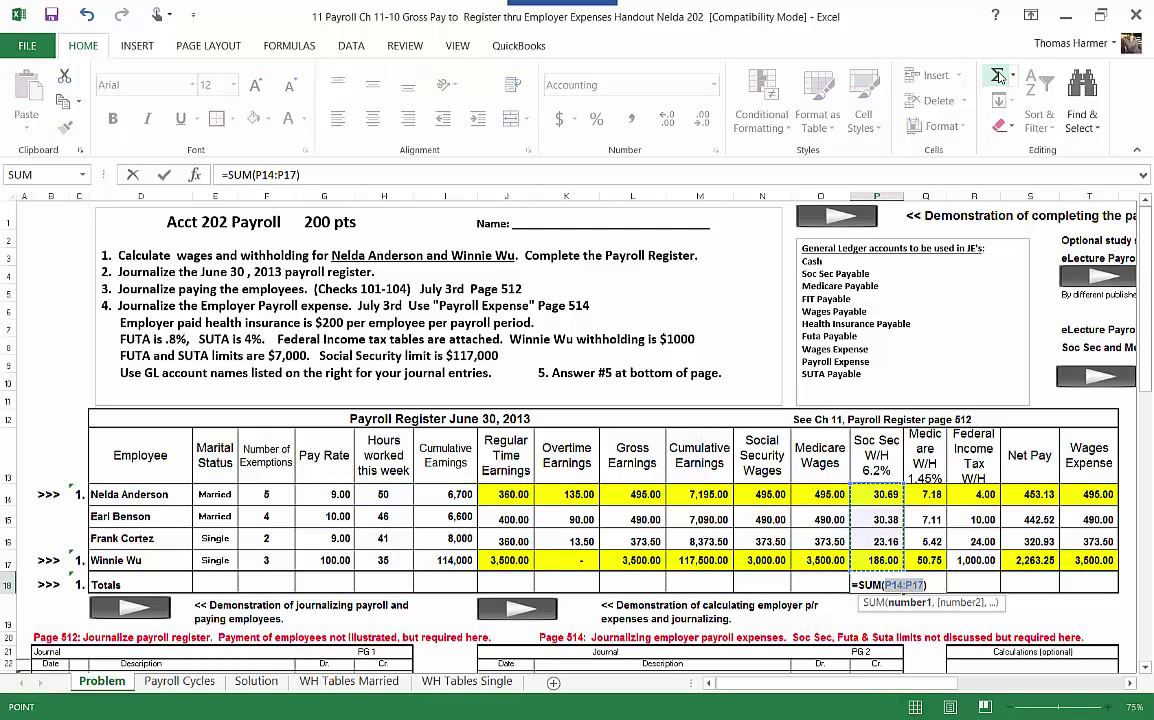
{"action": "left_click", "coordinate": [998, 76]}
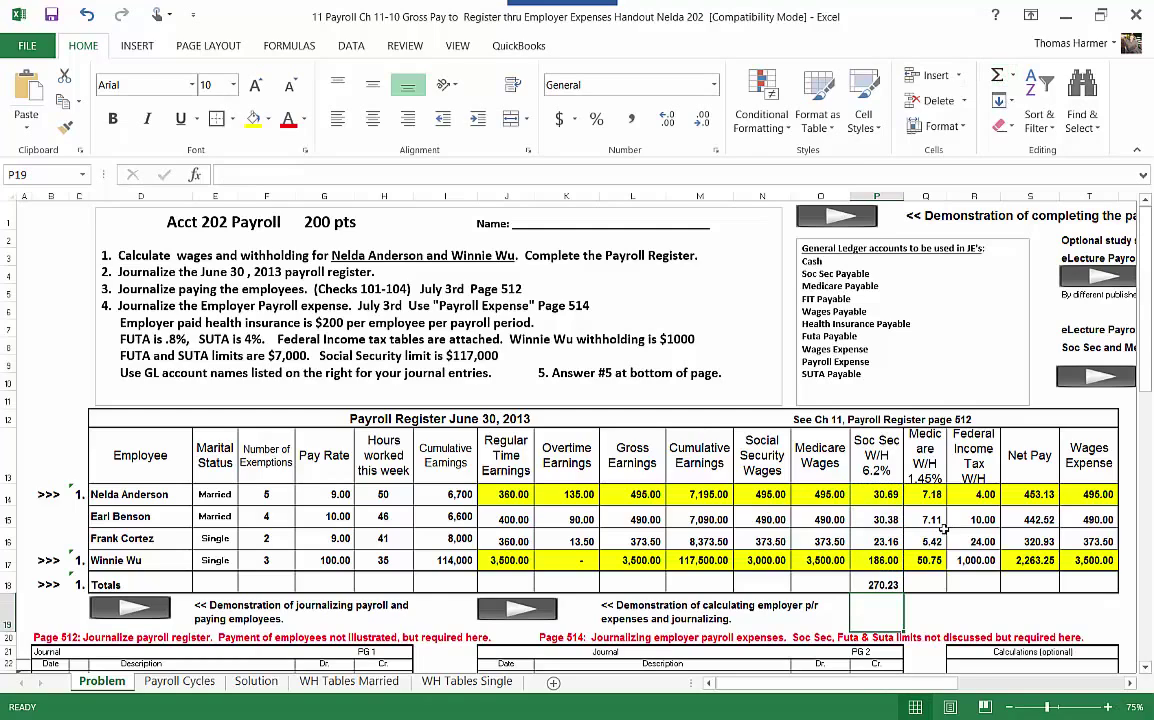
{"action": "left_click_drag", "start_coordinate": [902, 593], "coordinate": [1100, 590]}
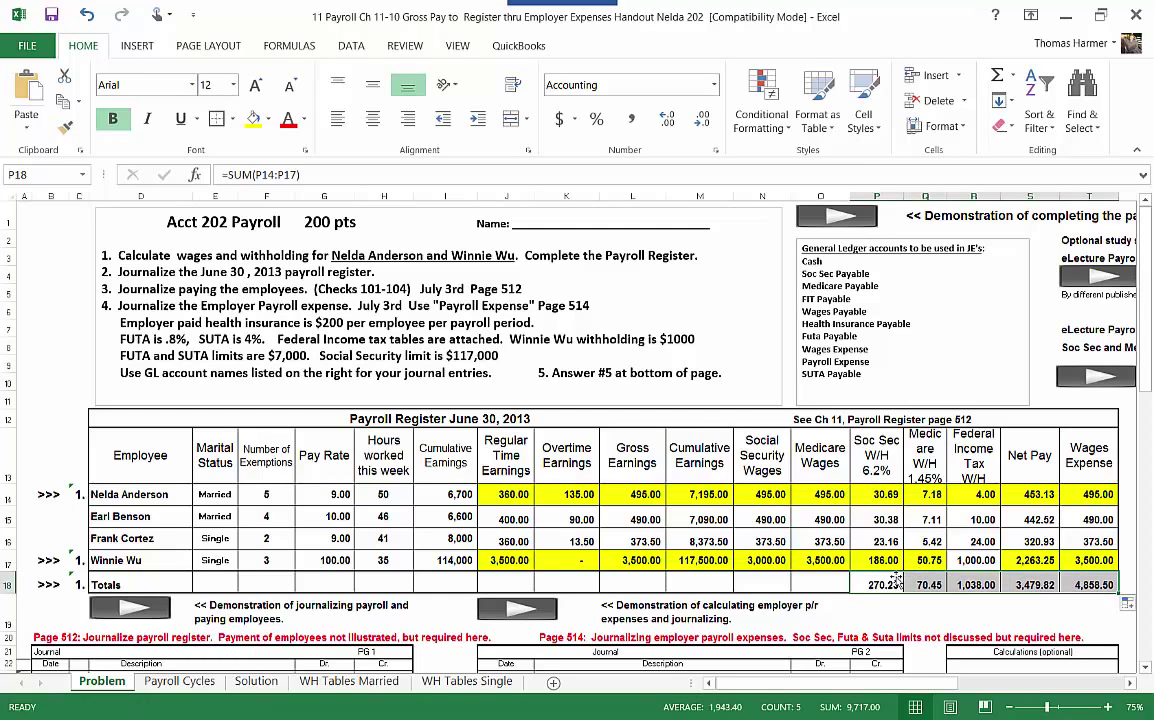